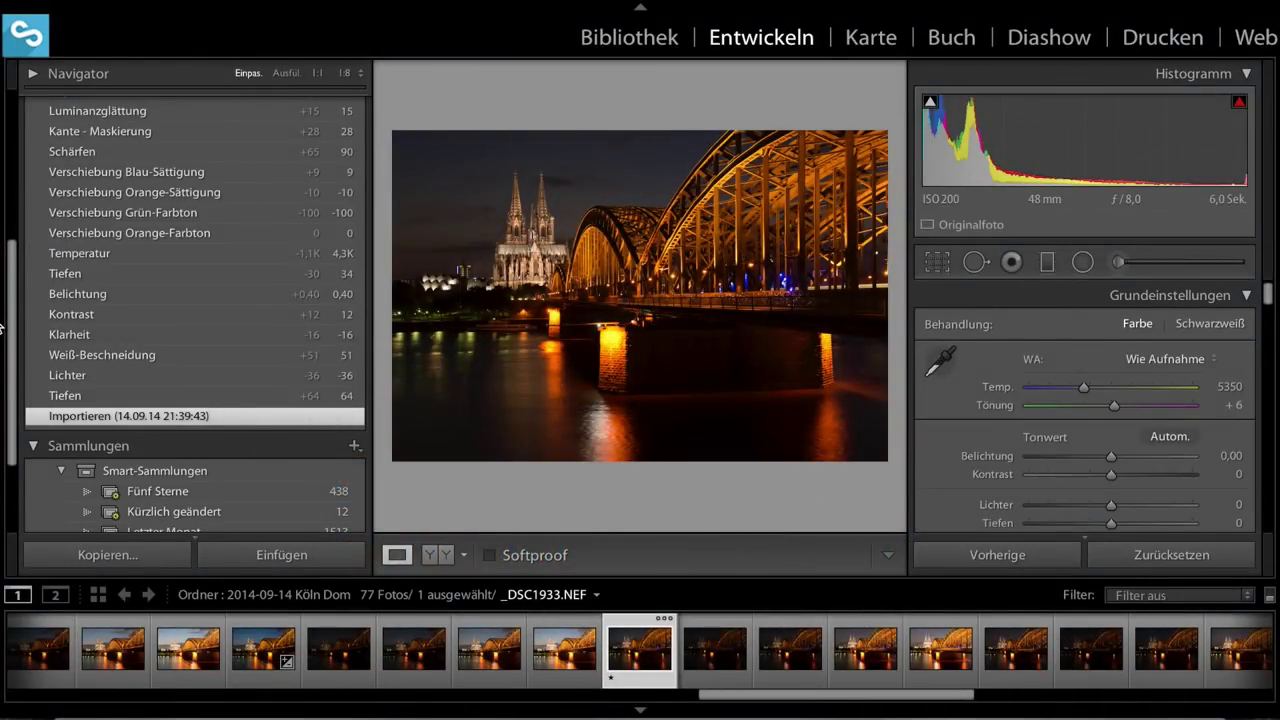
Collapse the left panel group (Navigator and Collections) so the night photo fills more space.
{"action": "left_click", "coordinate": [2, 328]}
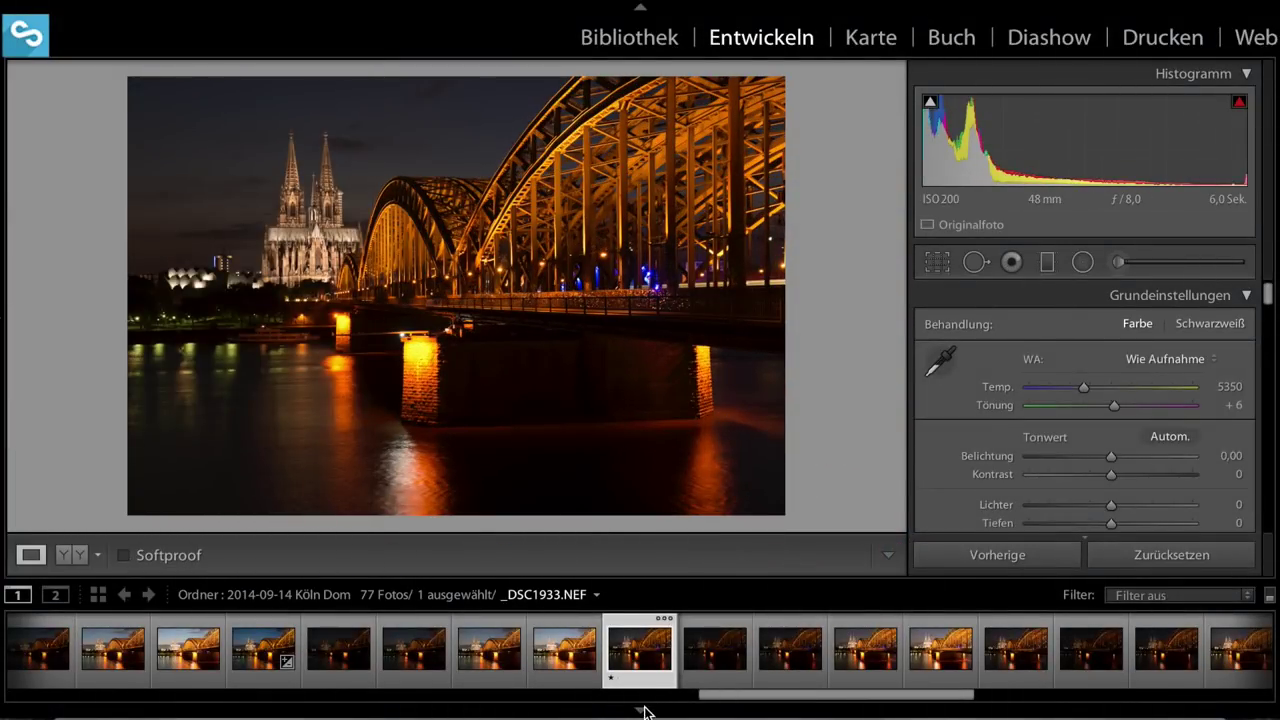
Hide the filmstrip and set Lichter −50, Tiefen +62, Weiß +34 and Schwarz −8.
{"action": "left_click", "coordinate": [641, 710]}
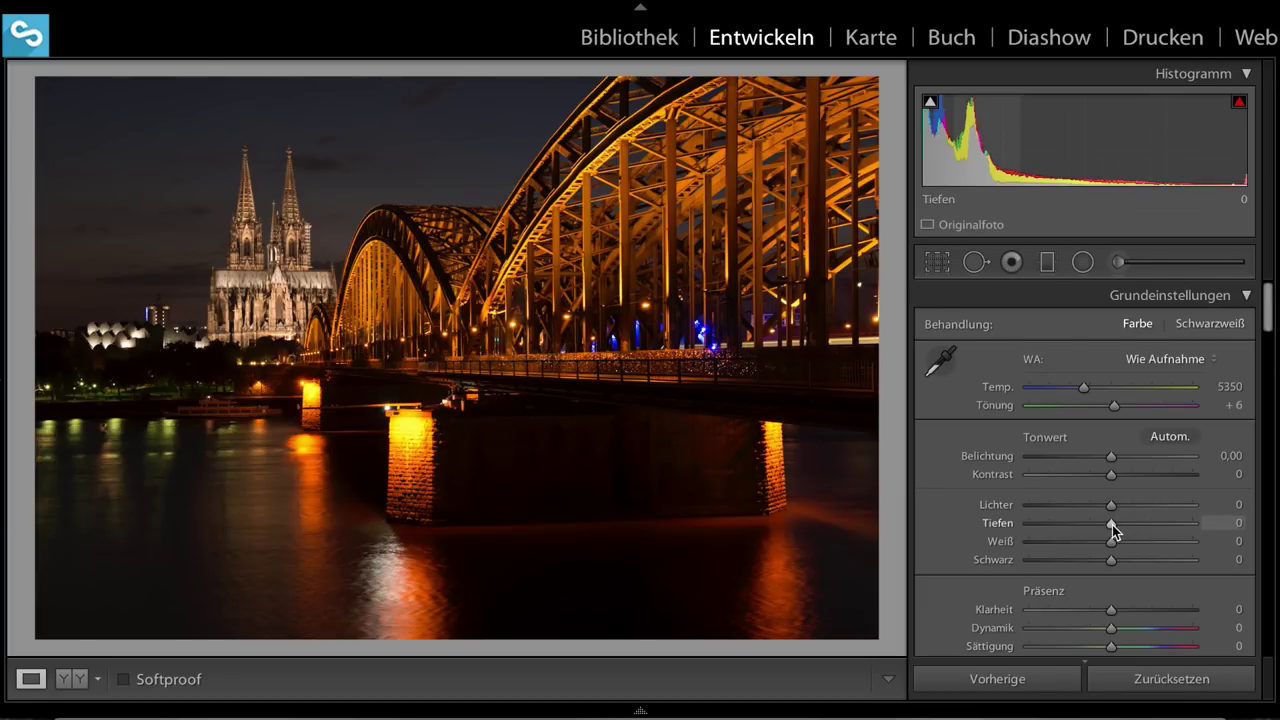
{"action": "mouse_move", "coordinate": [1112, 524]}
{"action": "left_mouse_down"}
{"action": "mouse_move", "coordinate": [1163, 525]}
{"action": "mouse_move", "coordinate": [1068, 512]}
{"action": "left_mouse_up"}
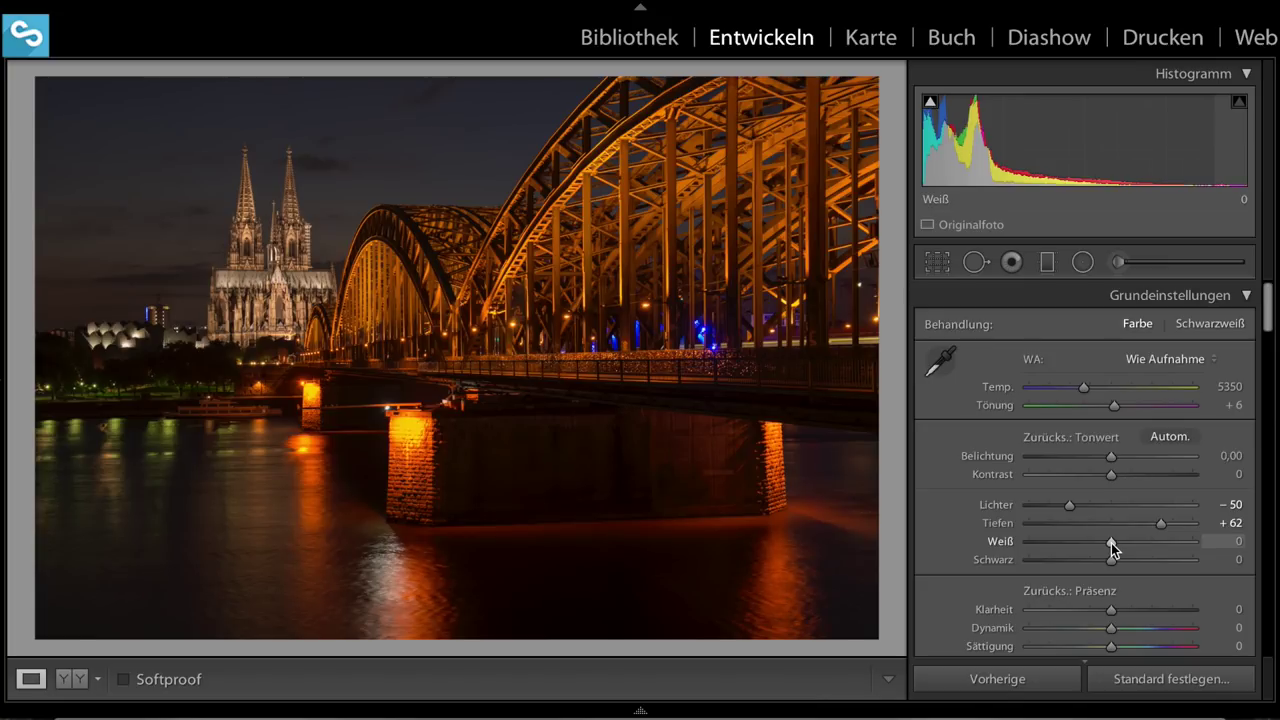
{"action": "left_click_drag", "start_coordinate": [1111, 543], "coordinate": [1141, 548]}
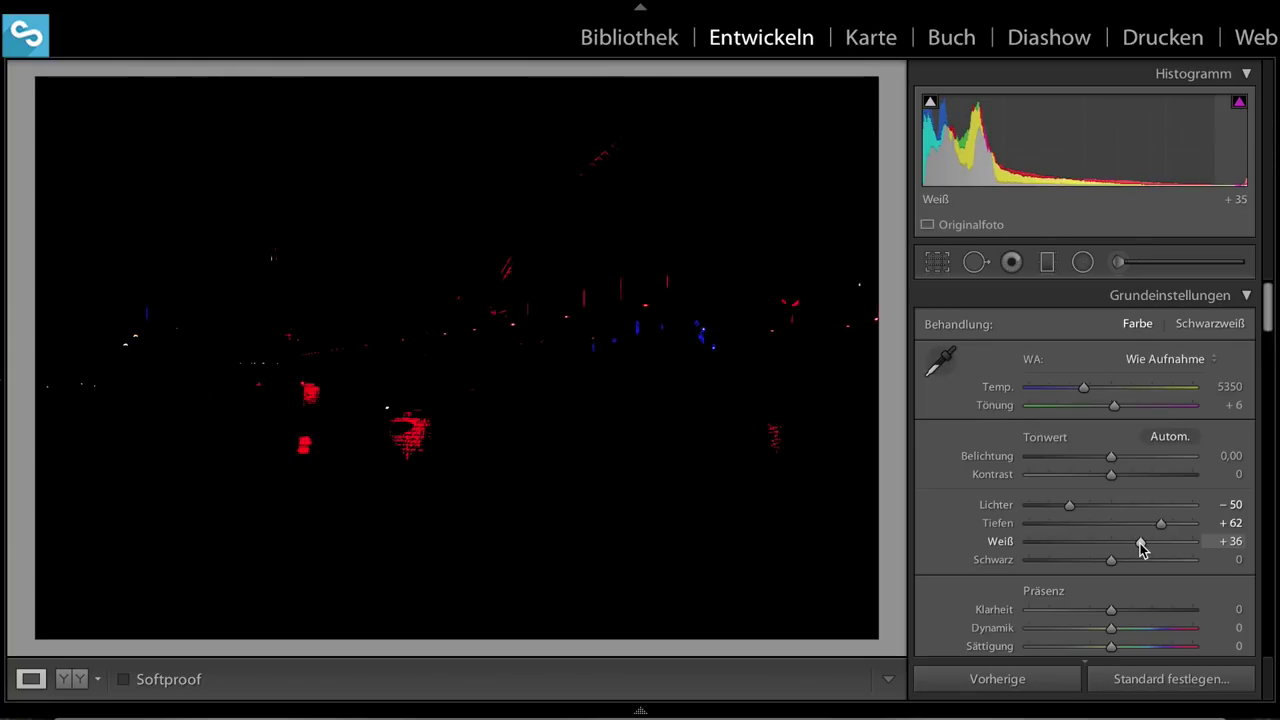
{"action": "left_click_drag", "start_coordinate": [1141, 548], "coordinate": [1139, 548]}
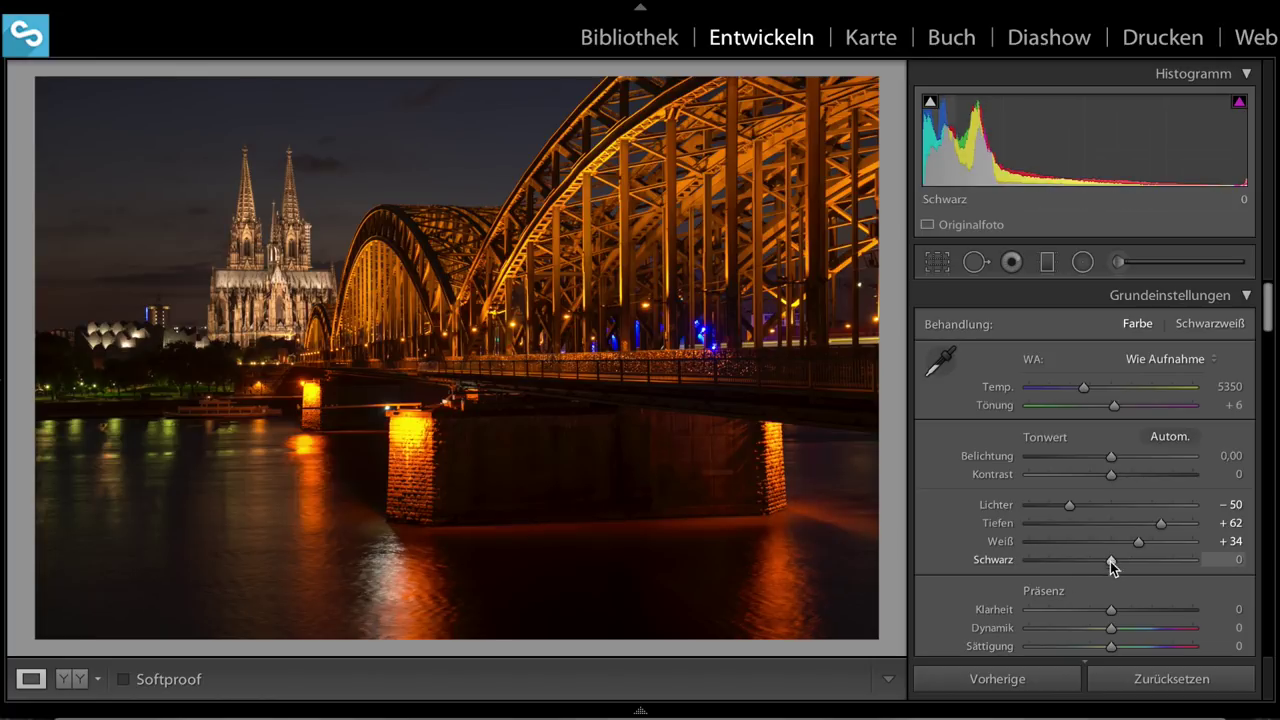
{"action": "left_click_drag", "start_coordinate": [1110, 560], "coordinate": [1104, 565]}
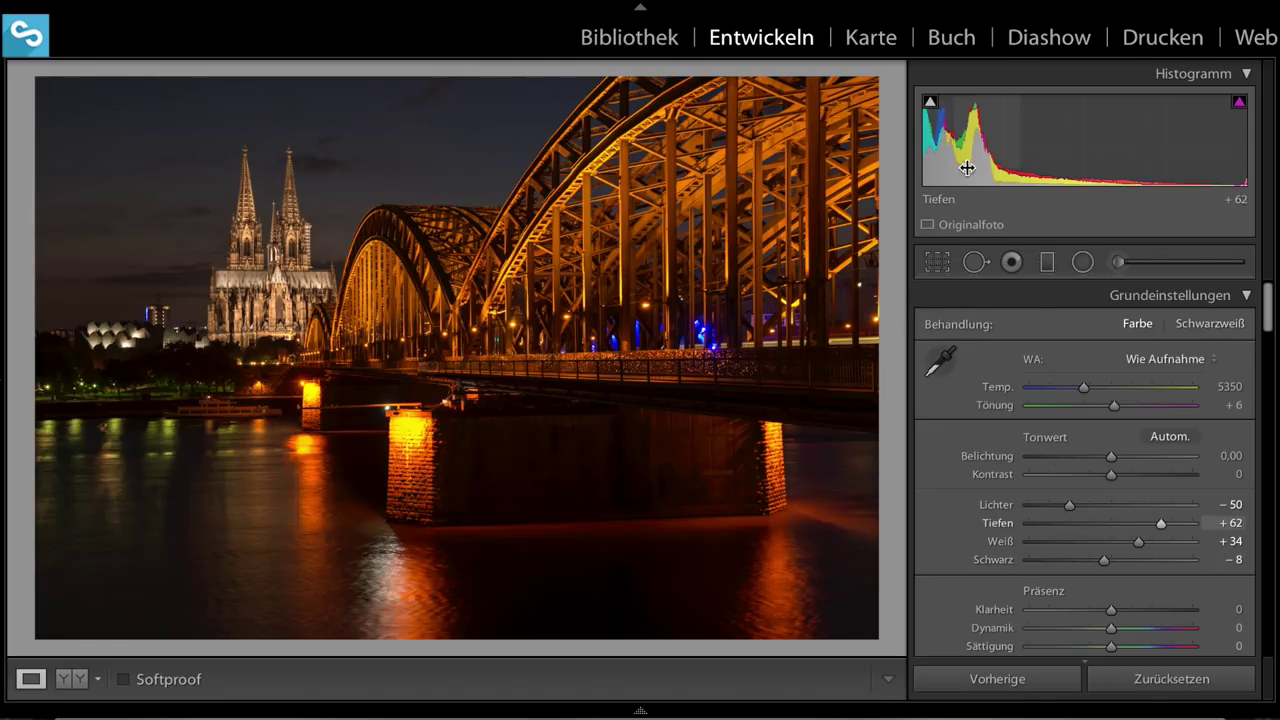
In Basic, set Belichtung to +0,50, Kontrast to +14 and Klarheit to −10.
{"action": "scroll", "coordinate": [1110, 451], "scroll_direction": "down", "scroll_amount": 1}
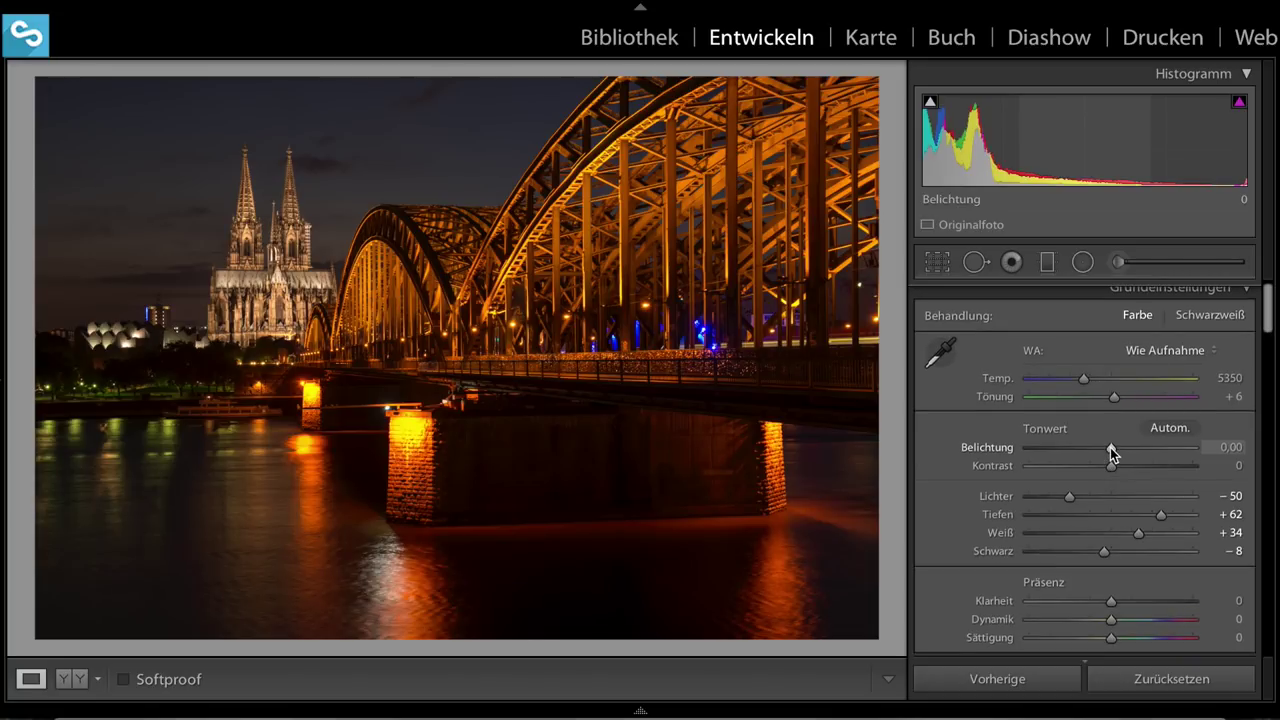
{"action": "left_click_drag", "start_coordinate": [1110, 447], "coordinate": [1121, 464]}
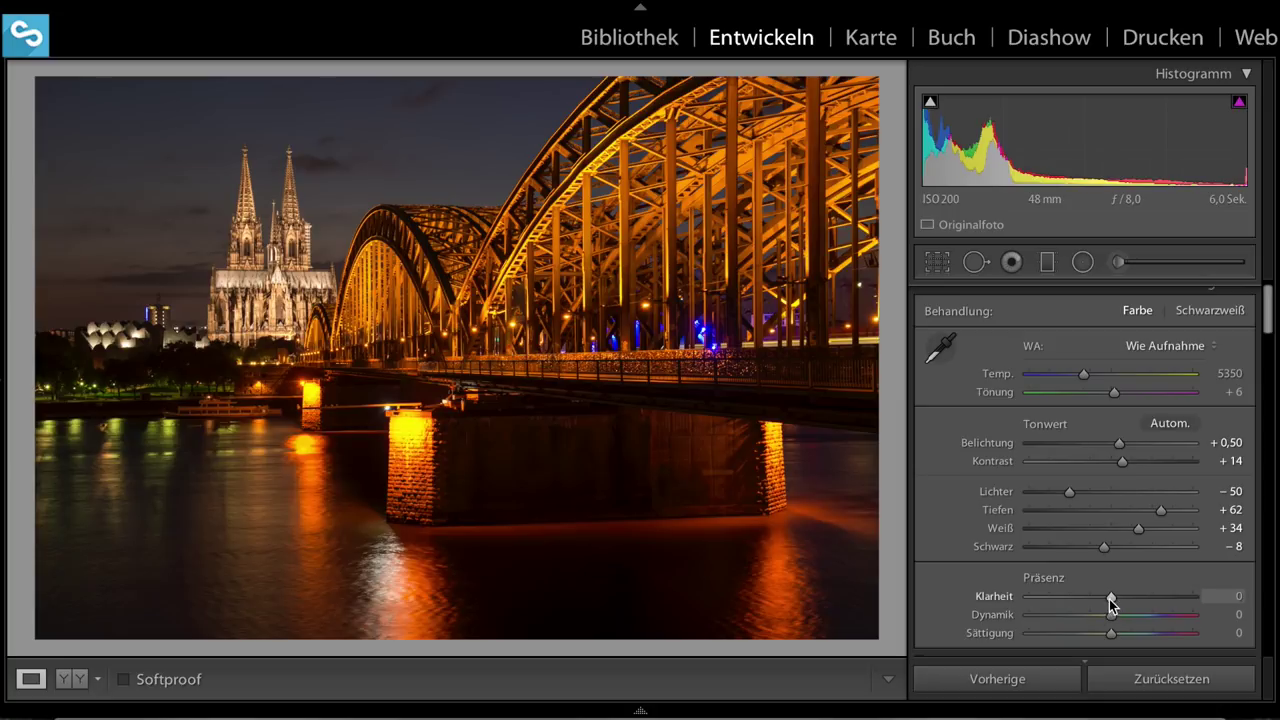
{"action": "left_click_drag", "start_coordinate": [1111, 598], "coordinate": [1102, 598]}
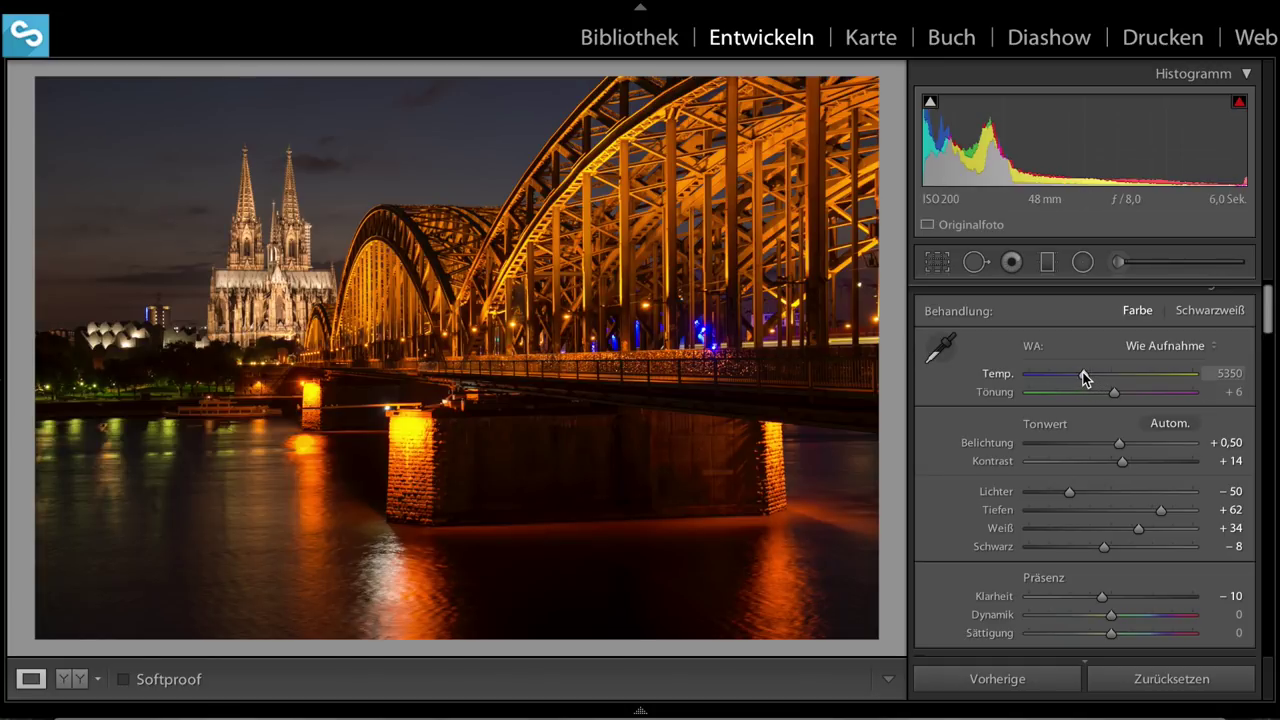
Set white balance Temp to 4261 and Tönung to +15 in the Basic panel.
{"action": "left_click_drag", "start_coordinate": [1083, 374], "coordinate": [1071, 378]}
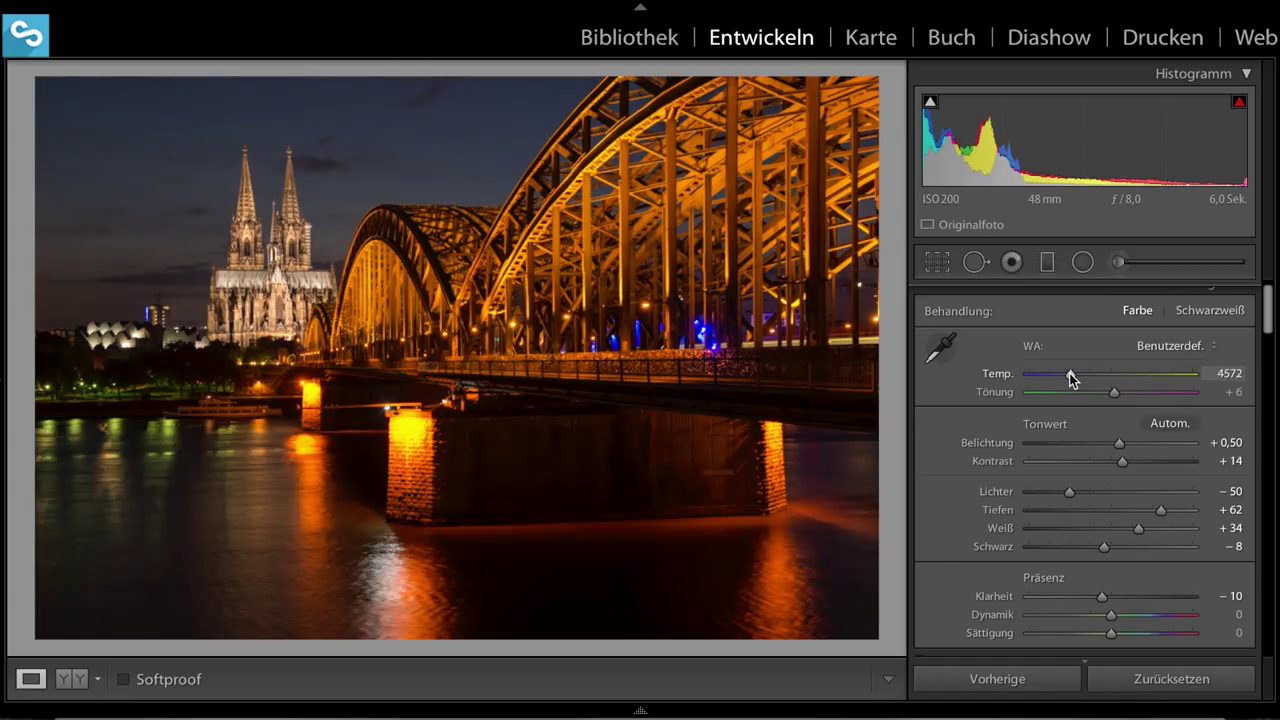
{"action": "left_click_drag", "start_coordinate": [1071, 378], "coordinate": [1066, 378]}
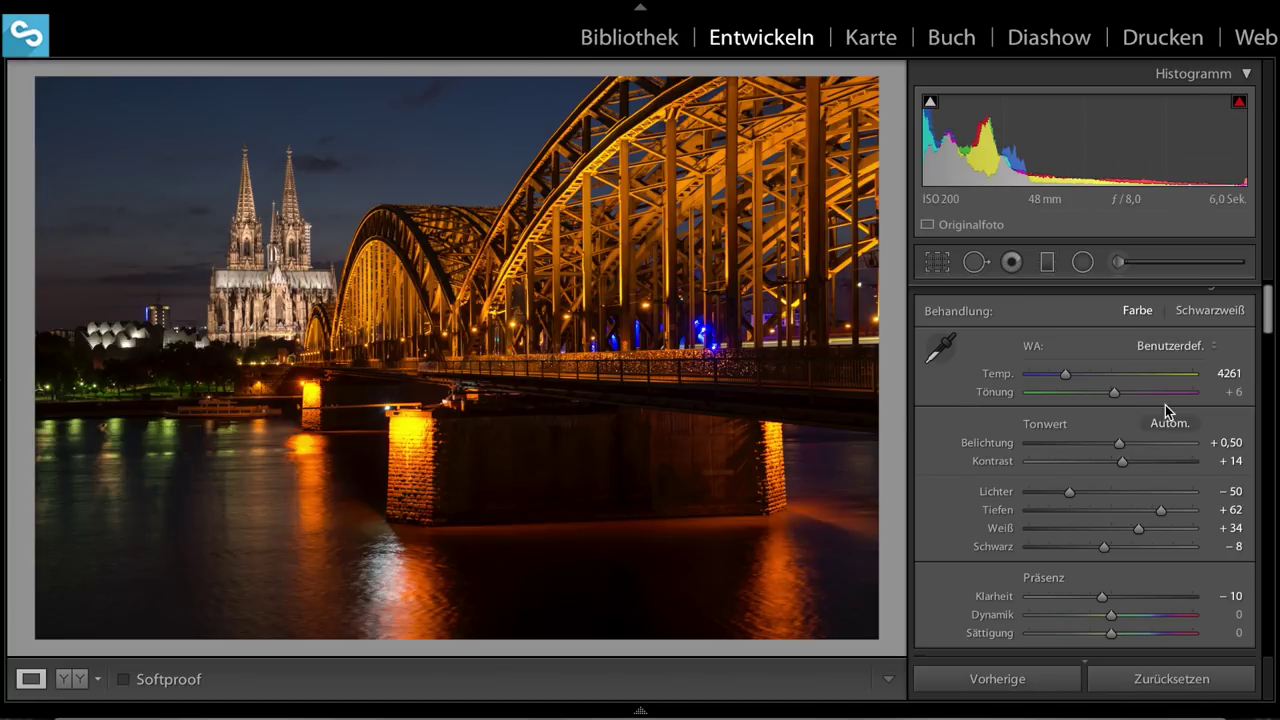
{"action": "left_click_drag", "start_coordinate": [1115, 393], "coordinate": [1119, 396]}
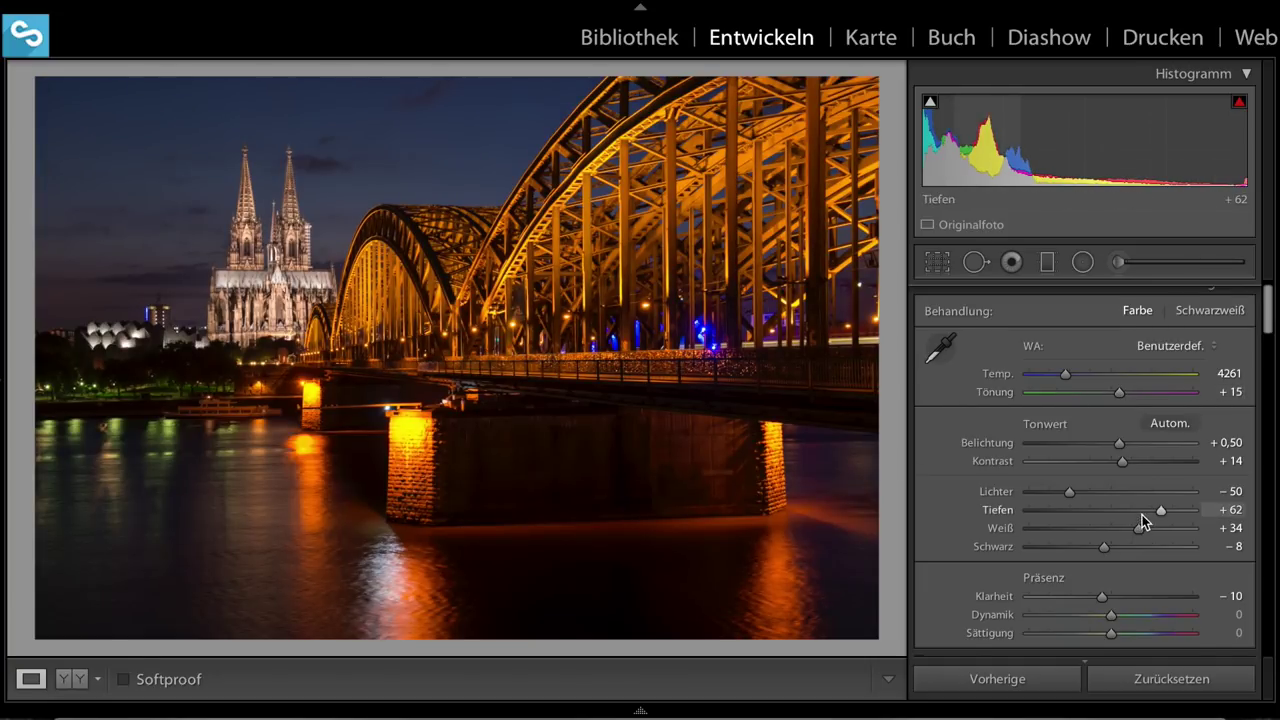
In HSL Sättigung, set Orange to −10 and Blau to +10.
{"action": "scroll", "coordinate": [1142, 514], "scroll_direction": "down", "scroll_amount": 1}
{"action": "scroll", "coordinate": [1080, 400], "scroll_direction": "up", "scroll_amount": 2}
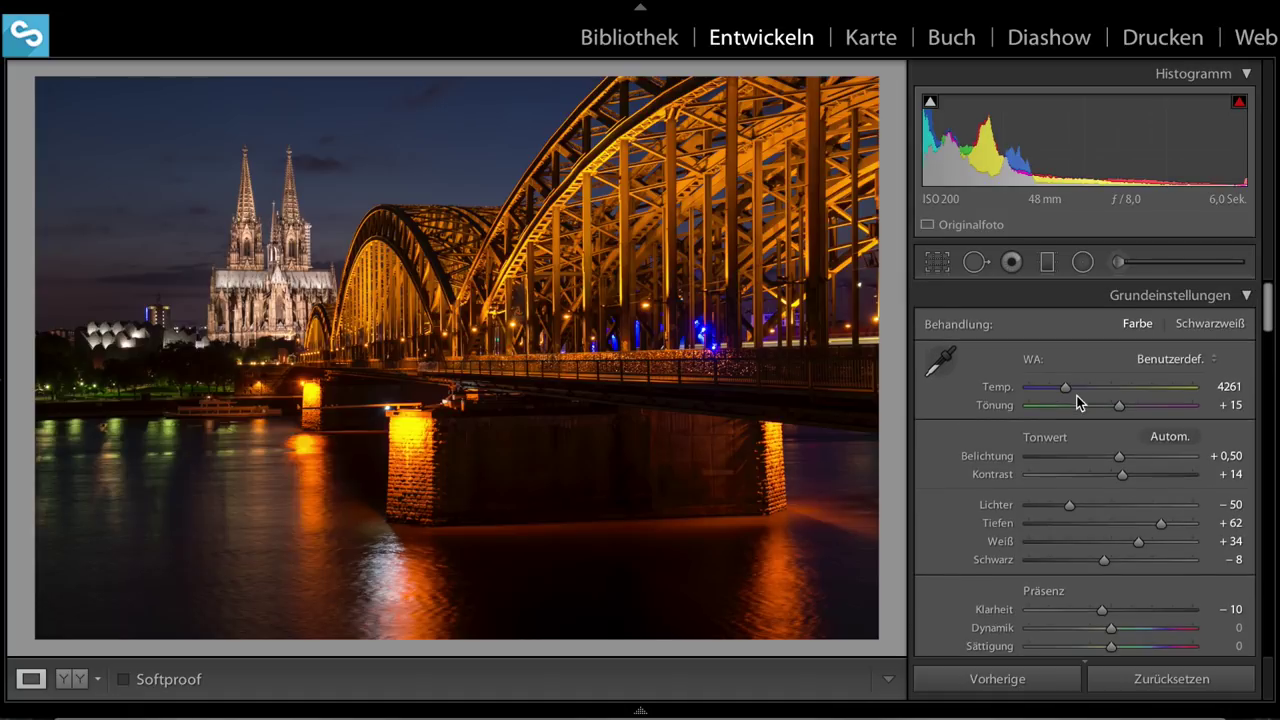
{"action": "scroll", "coordinate": [1049, 456], "scroll_direction": "down", "scroll_amount": 1}
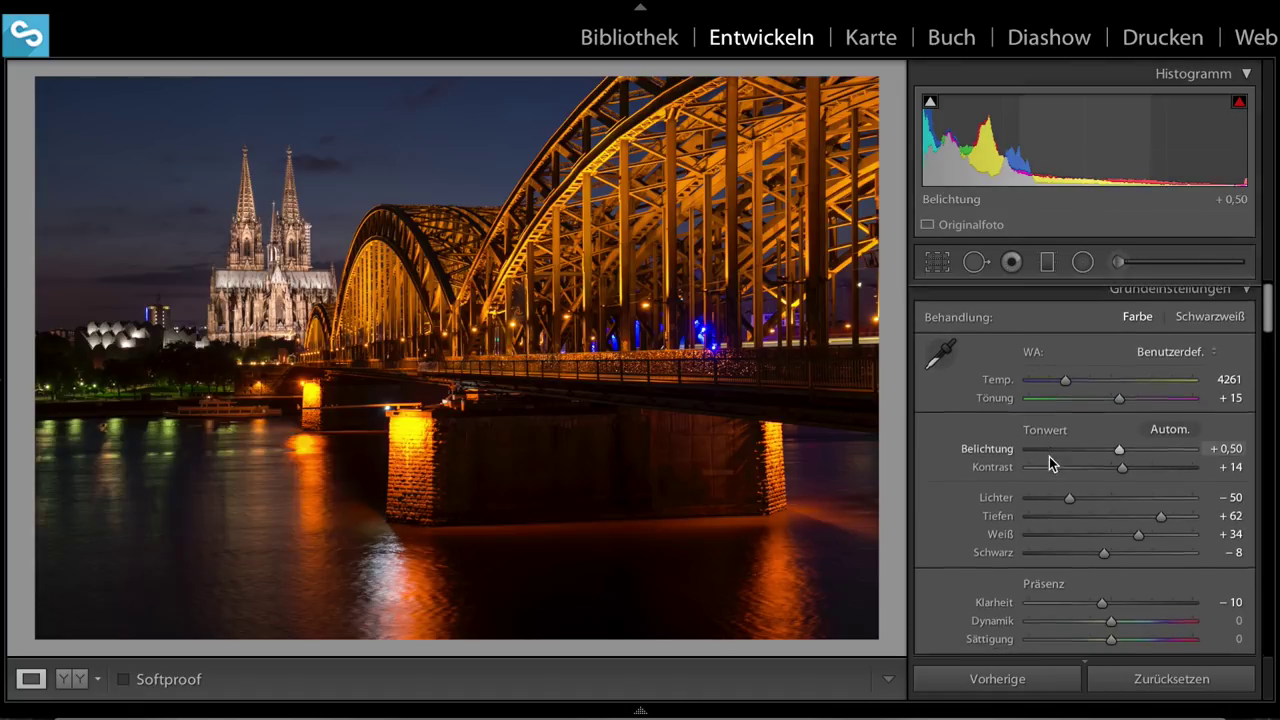
{"action": "scroll", "coordinate": [1049, 456], "scroll_direction": "down", "scroll_amount": 2}
{"action": "scroll", "coordinate": [1046, 457], "scroll_direction": "down", "scroll_amount": 2}
{"action": "scroll", "coordinate": [1045, 455], "scroll_direction": "down", "scroll_amount": 3}
{"action": "scroll", "coordinate": [1043, 452], "scroll_direction": "down", "scroll_amount": 3}
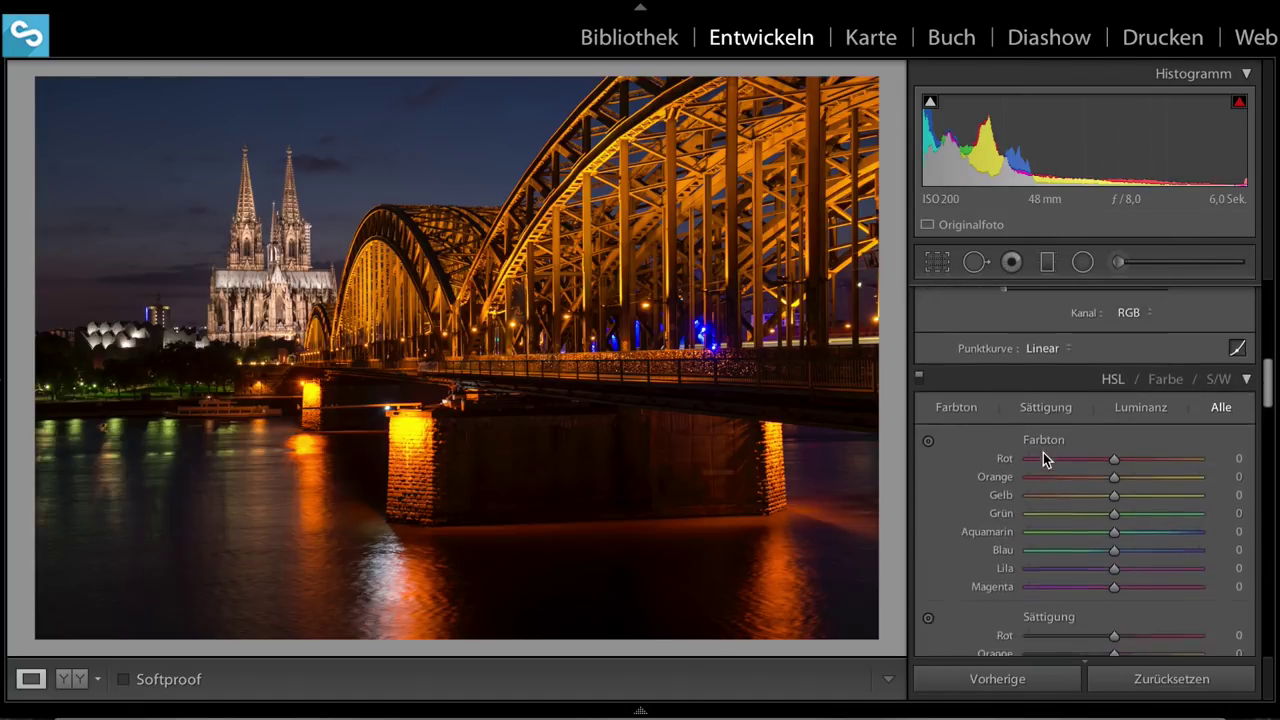
{"action": "scroll", "coordinate": [1043, 452], "scroll_direction": "down", "scroll_amount": 3}
{"action": "scroll", "coordinate": [1084, 452], "scroll_direction": "down", "scroll_amount": 1}
{"action": "scroll", "coordinate": [1082, 452], "scroll_direction": "up", "scroll_amount": 1}
{"action": "scroll", "coordinate": [979, 350], "scroll_direction": "up", "scroll_amount": 3}
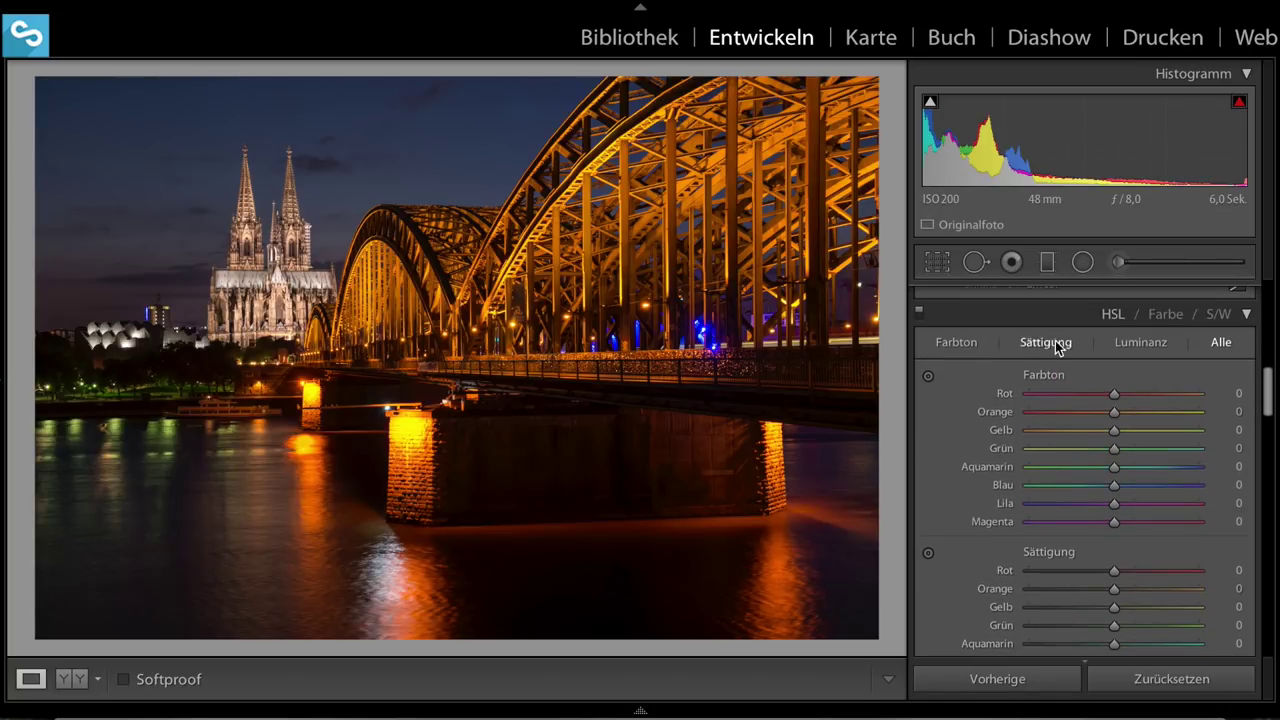
{"action": "scroll", "coordinate": [1052, 459], "scroll_direction": "down", "scroll_amount": 3}
{"action": "scroll", "coordinate": [1070, 462], "scroll_direction": "down", "scroll_amount": 2}
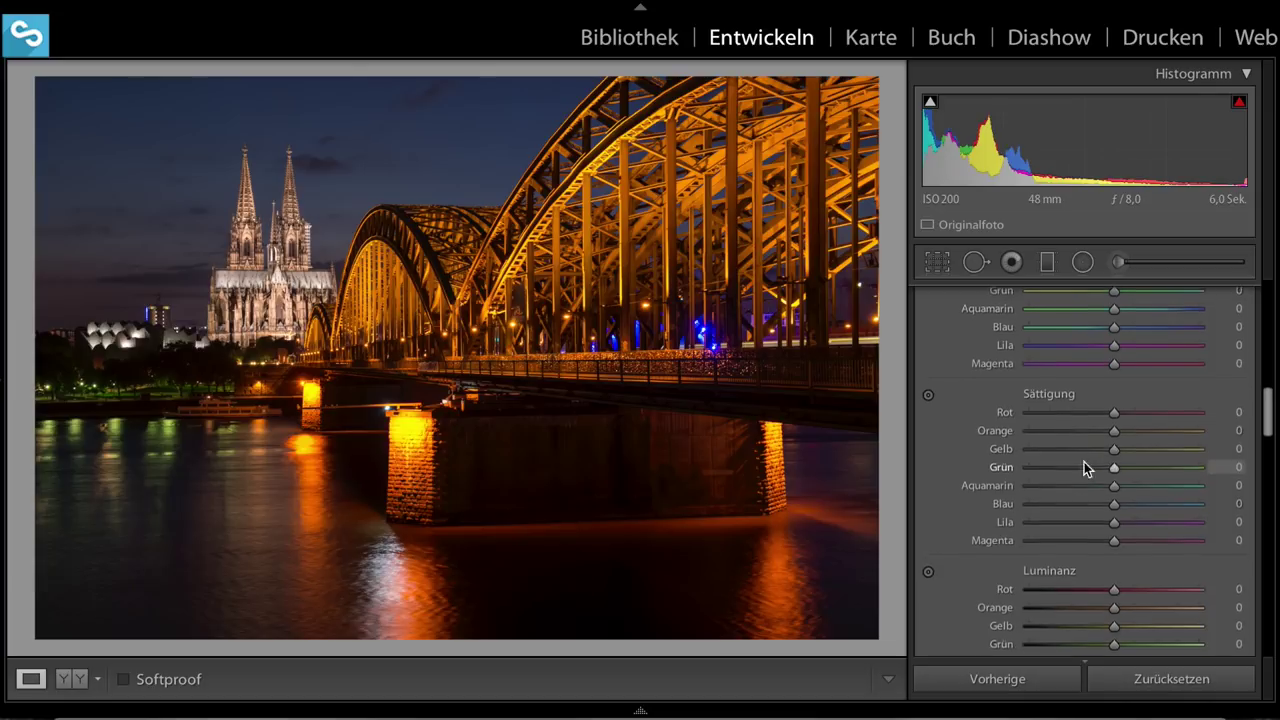
{"action": "left_click_drag", "start_coordinate": [1114, 429], "coordinate": [1105, 429]}
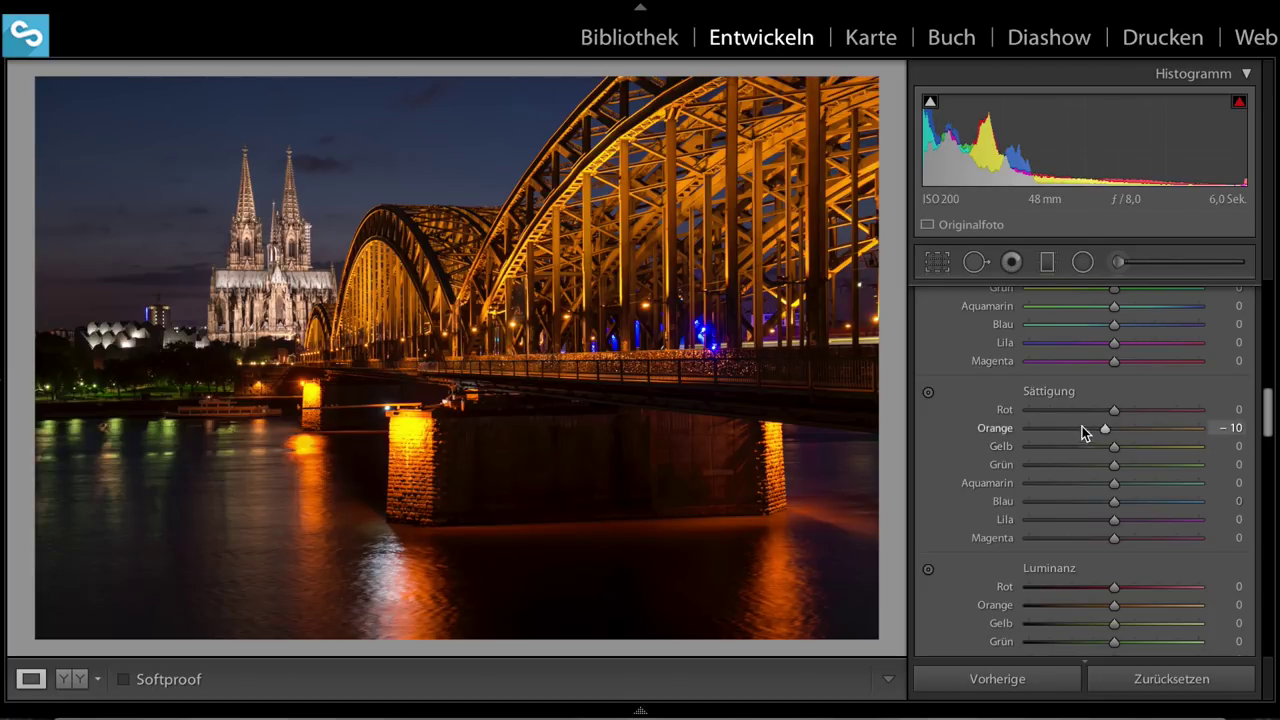
{"action": "left_click", "coordinate": [1123, 503]}
{"action": "left_click_drag", "start_coordinate": [1122, 508], "coordinate": [1120, 508]}
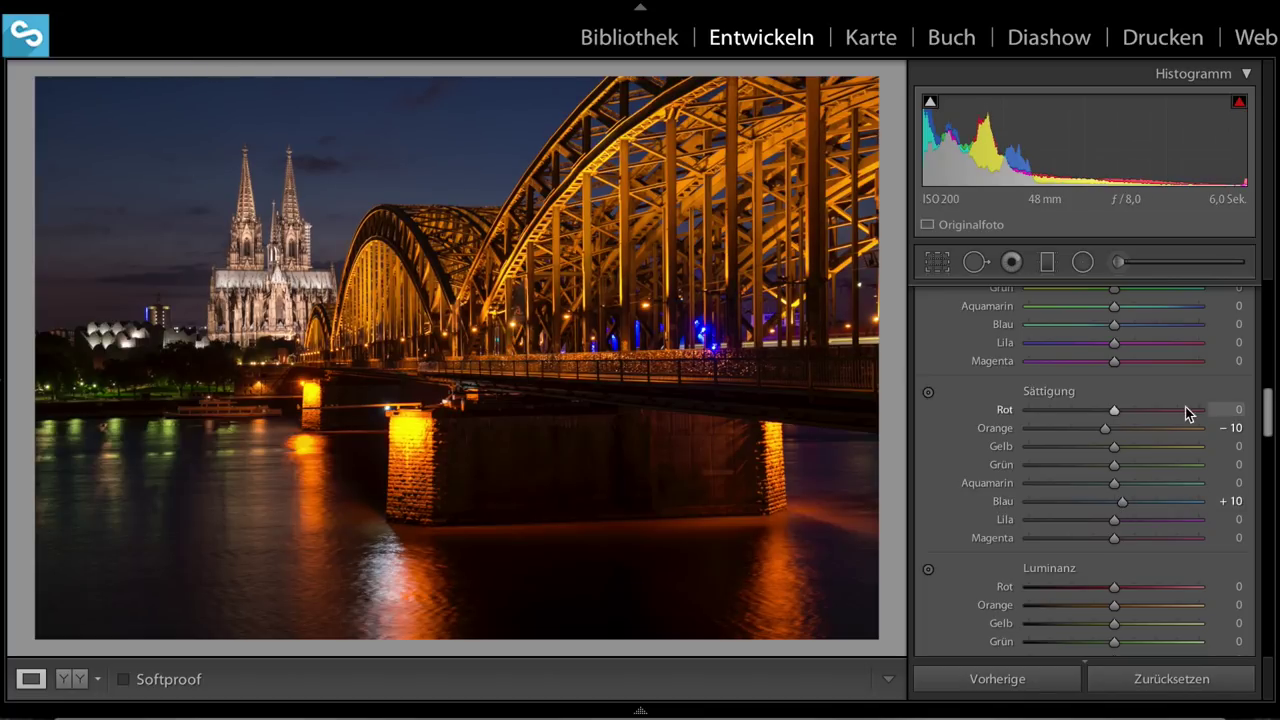
In the Details panel, set sharpening Betrag to 80 and Maskieren to 30.
{"action": "scroll", "coordinate": [1159, 392], "scroll_direction": "down", "scroll_amount": 1}
{"action": "scroll", "coordinate": [1159, 392], "scroll_direction": "down", "scroll_amount": 2}
{"action": "scroll", "coordinate": [1159, 392], "scroll_direction": "down", "scroll_amount": 5}
{"action": "scroll", "coordinate": [1148, 402], "scroll_direction": "down", "scroll_amount": 4}
{"action": "scroll", "coordinate": [1148, 402], "scroll_direction": "down", "scroll_amount": 3}
{"action": "scroll", "coordinate": [1145, 402], "scroll_direction": "down", "scroll_amount": 2}
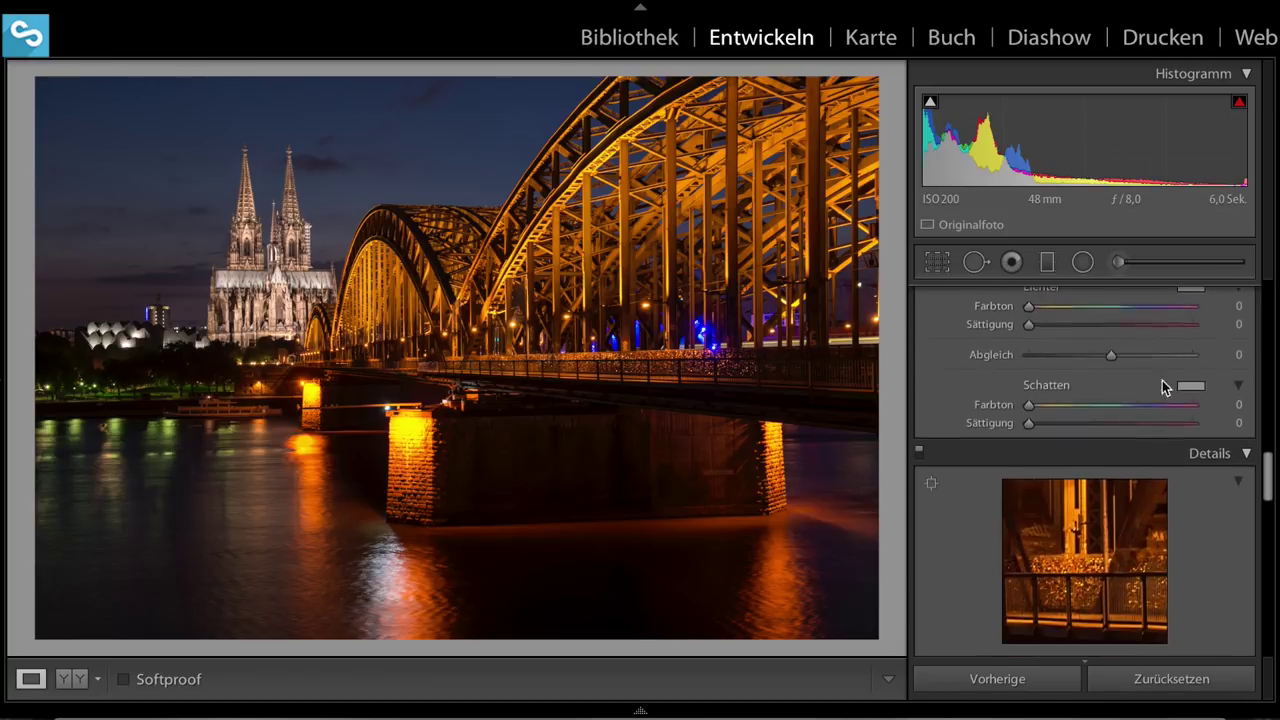
{"action": "scroll", "coordinate": [1162, 380], "scroll_direction": "down", "scroll_amount": 1}
{"action": "scroll", "coordinate": [1094, 382], "scroll_direction": "down", "scroll_amount": 3}
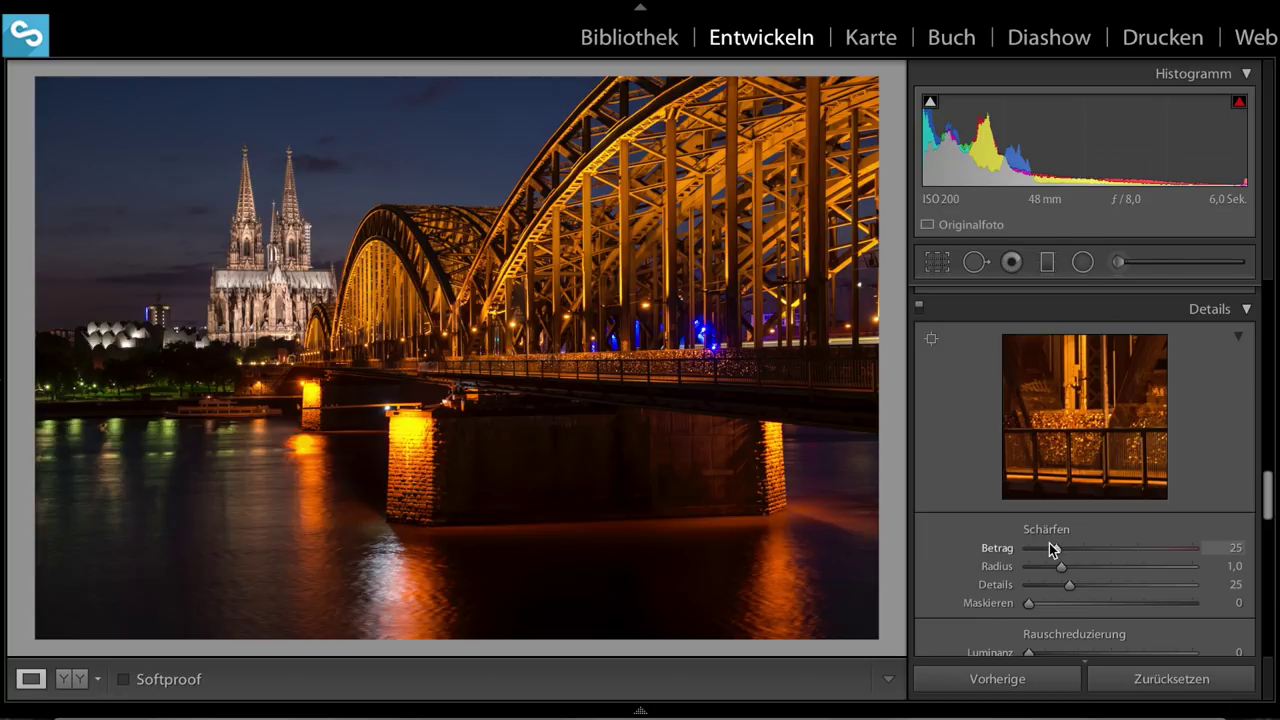
{"action": "left_click_drag", "start_coordinate": [1056, 546], "coordinate": [1115, 545]}
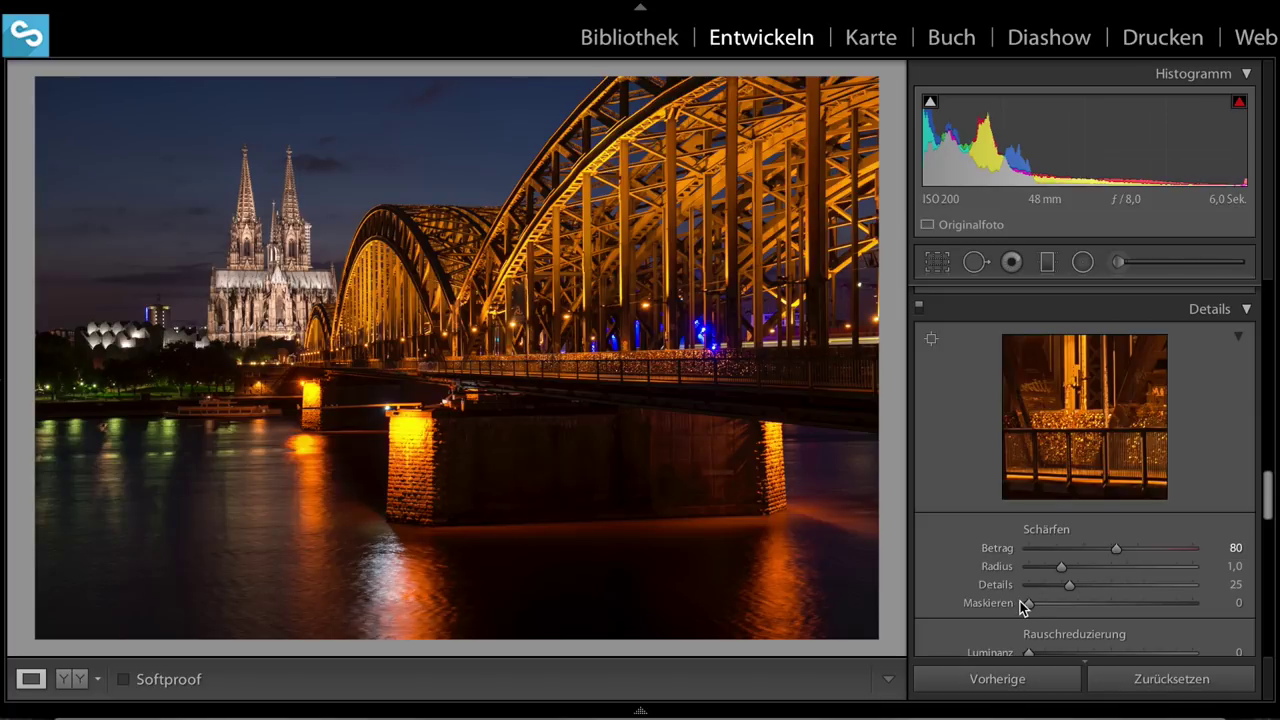
{"action": "left_click_drag", "start_coordinate": [1029, 604], "coordinate": [1078, 604]}
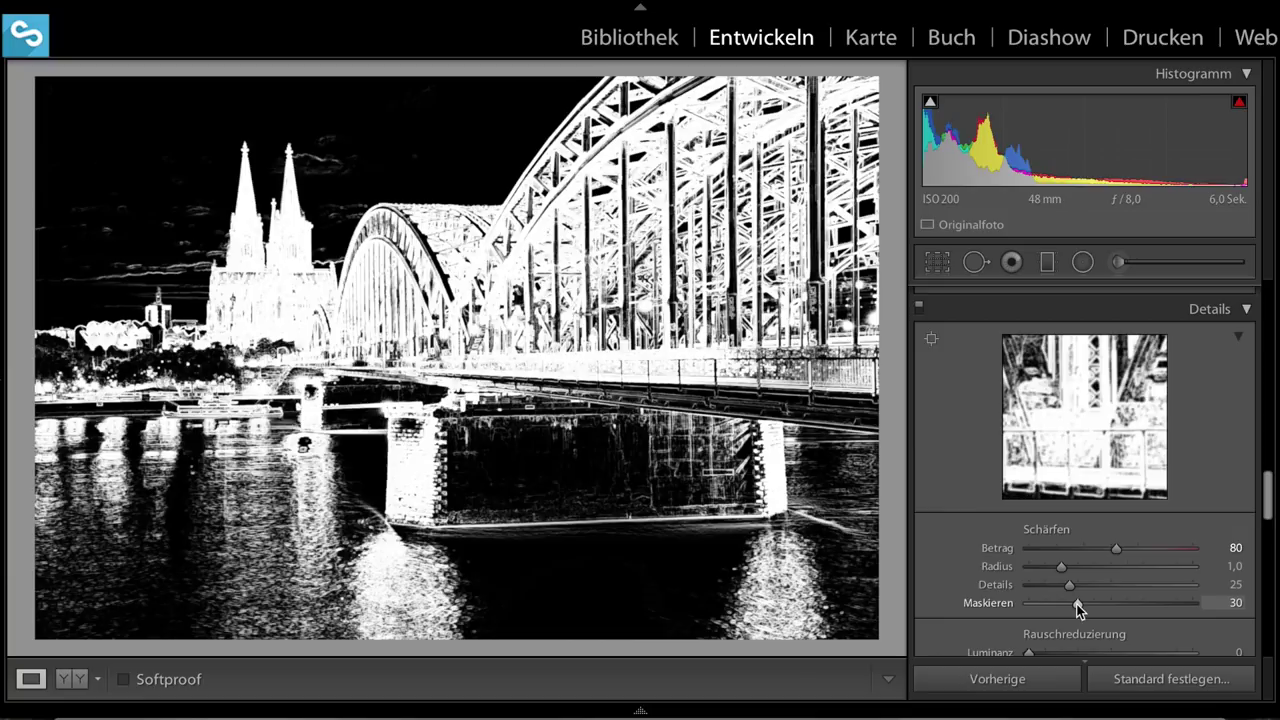
Settle masking at 30 and apply noise reduction with Luminanz 10 and Farbe 25.
{"action": "left_click_drag", "start_coordinate": [1078, 606], "coordinate": [1076, 604]}
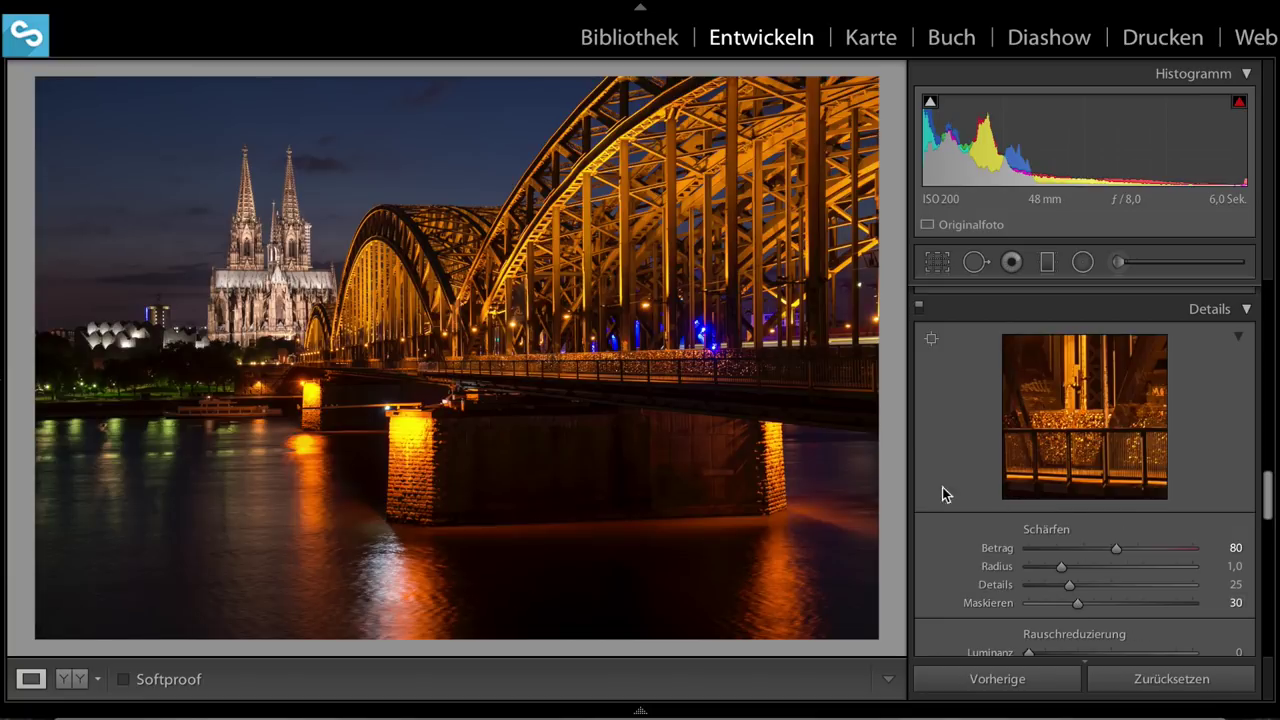
{"action": "scroll", "coordinate": [1108, 475], "scroll_direction": "down", "scroll_amount": 2}
{"action": "scroll", "coordinate": [1100, 480], "scroll_direction": "down", "scroll_amount": 1}
{"action": "scroll", "coordinate": [1060, 487], "scroll_direction": "down", "scroll_amount": 1}
{"action": "left_click_drag", "start_coordinate": [1033, 457], "coordinate": [1048, 455]}
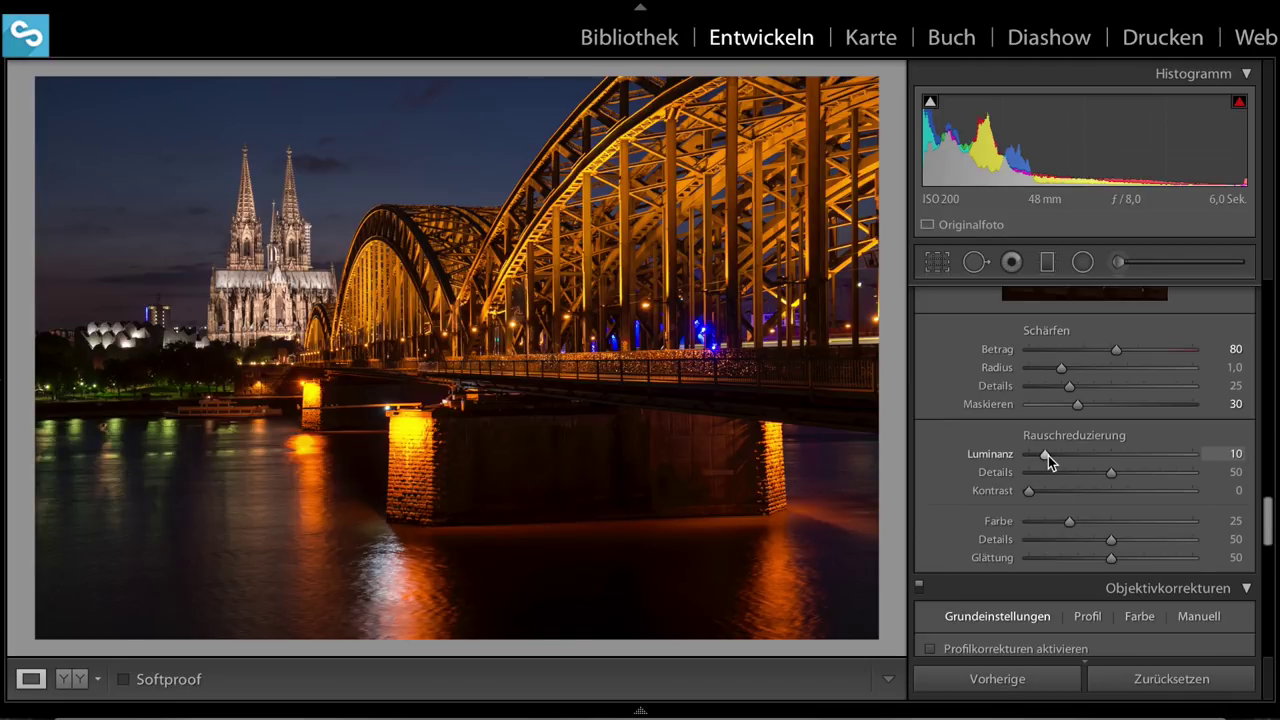
Inspect a close-up of the cathedral, return to Fit view and show the info overlay.
{"action": "left_click", "coordinate": [226, 261]}
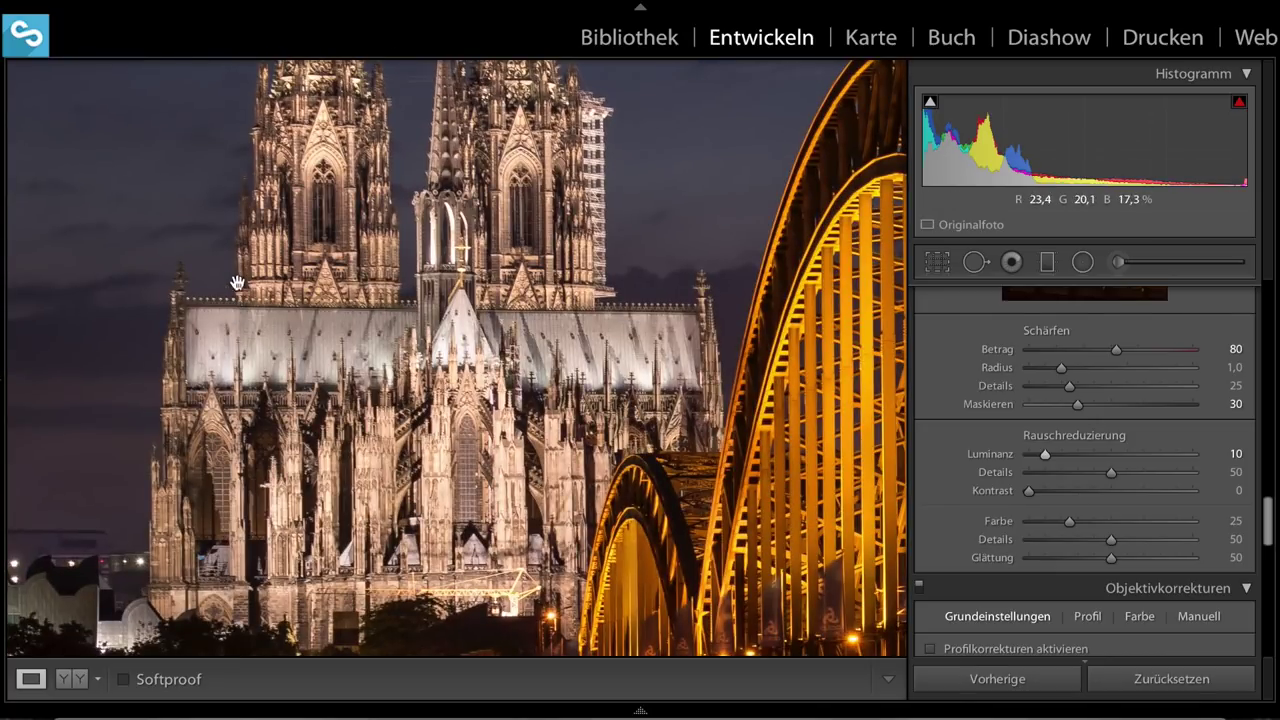
{"action": "left_click_drag", "start_coordinate": [249, 276], "coordinate": [297, 299]}
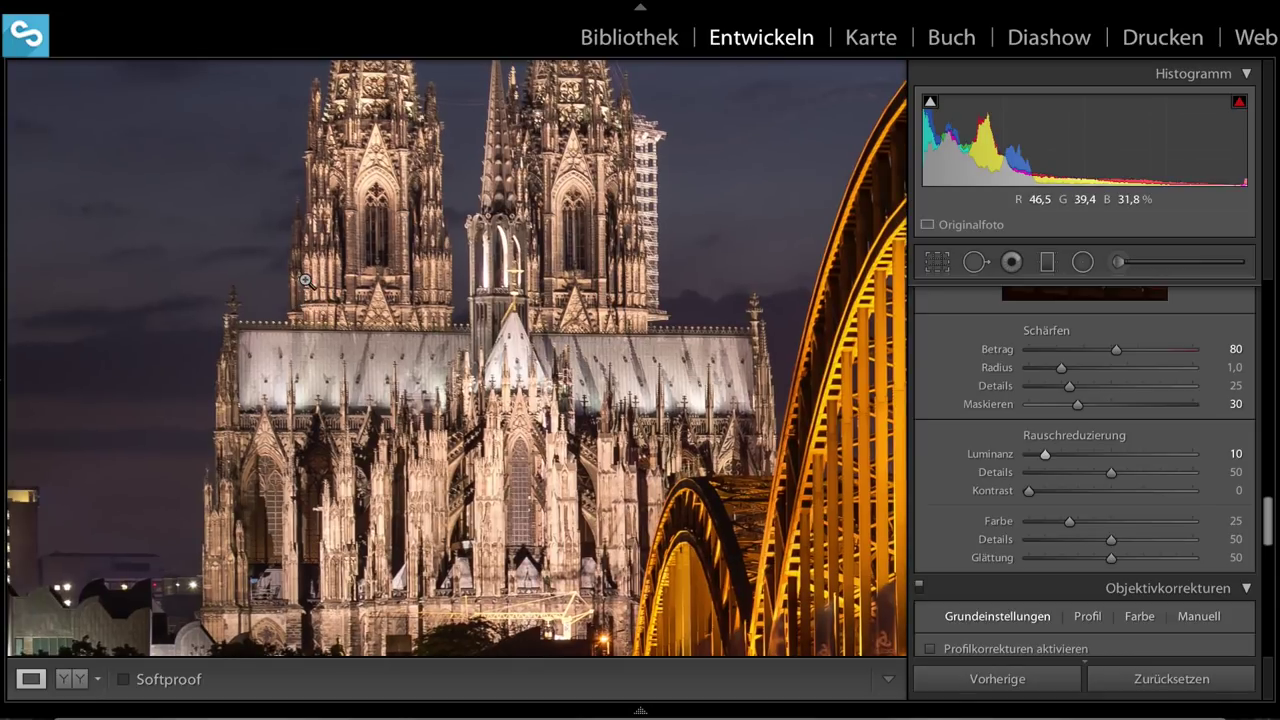
{"action": "left_click", "coordinate": [305, 280]}
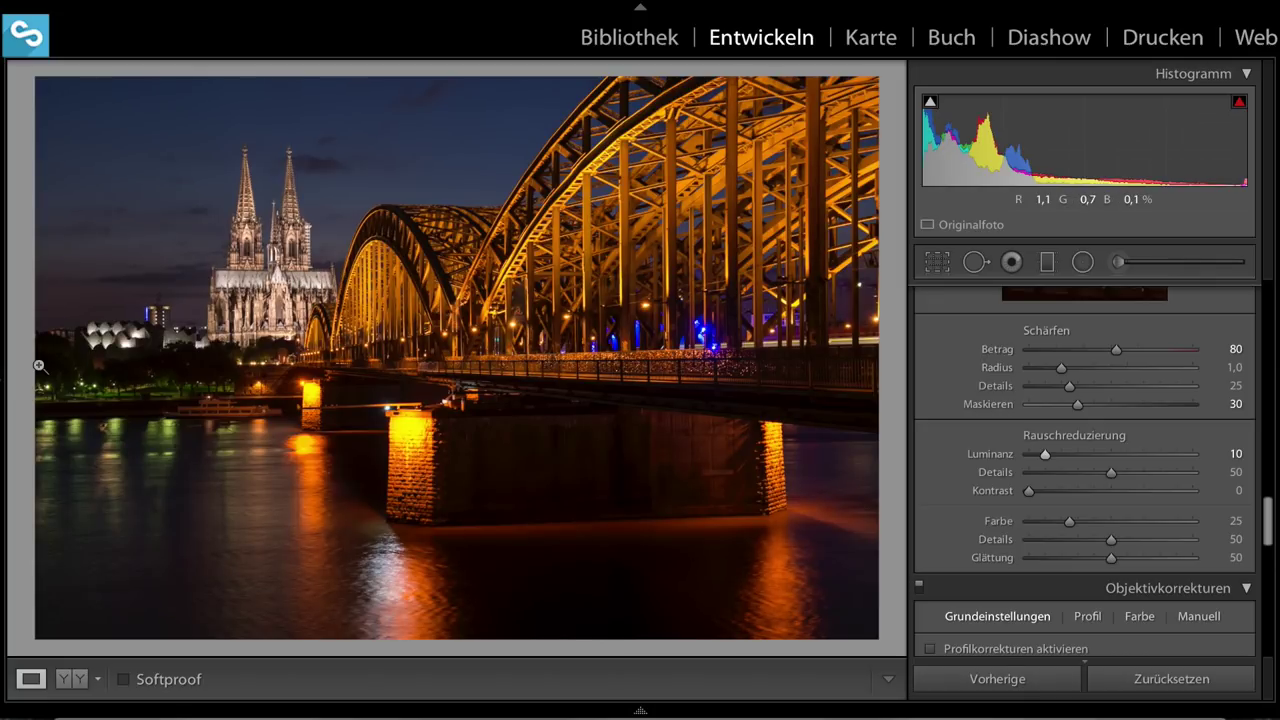
{"action": "key", "text": "i"}
{"action": "key", "text": "i"}
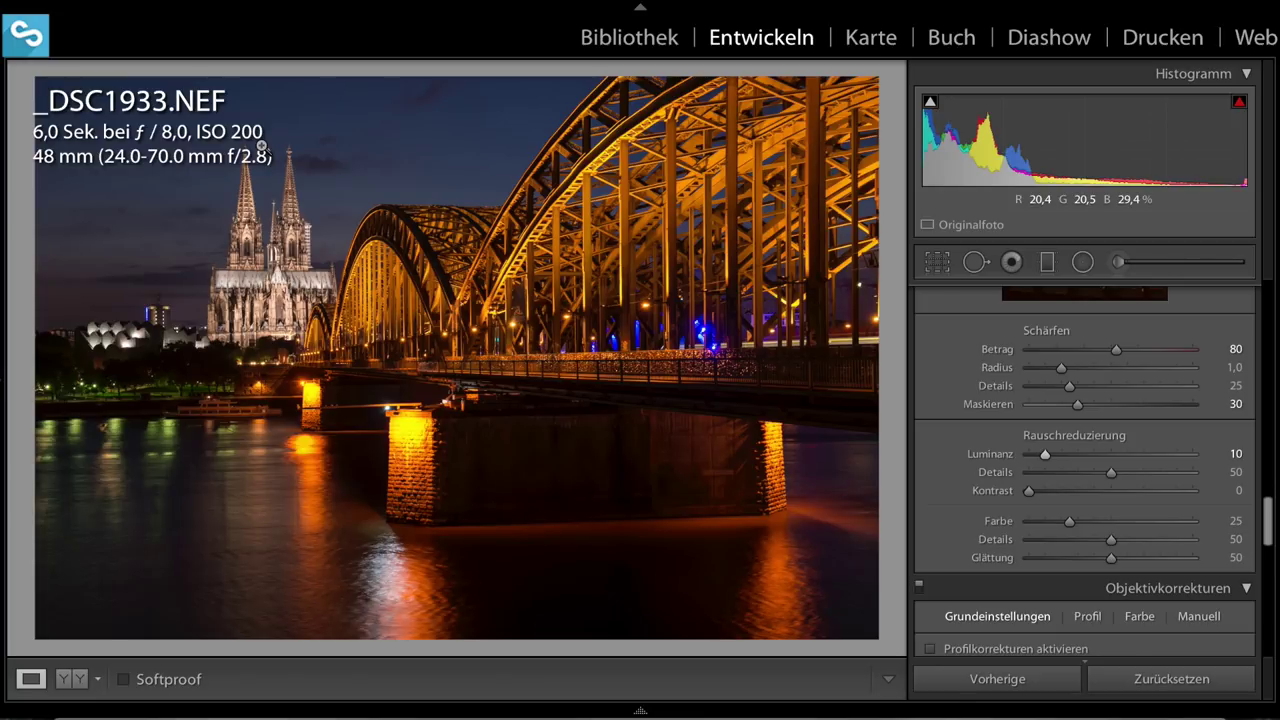
Enable Profilkorrekturen and Chromatische Aberration entfernen, and set Upright to Auto.
{"action": "scroll", "coordinate": [1030, 495], "scroll_direction": "down", "scroll_amount": 3}
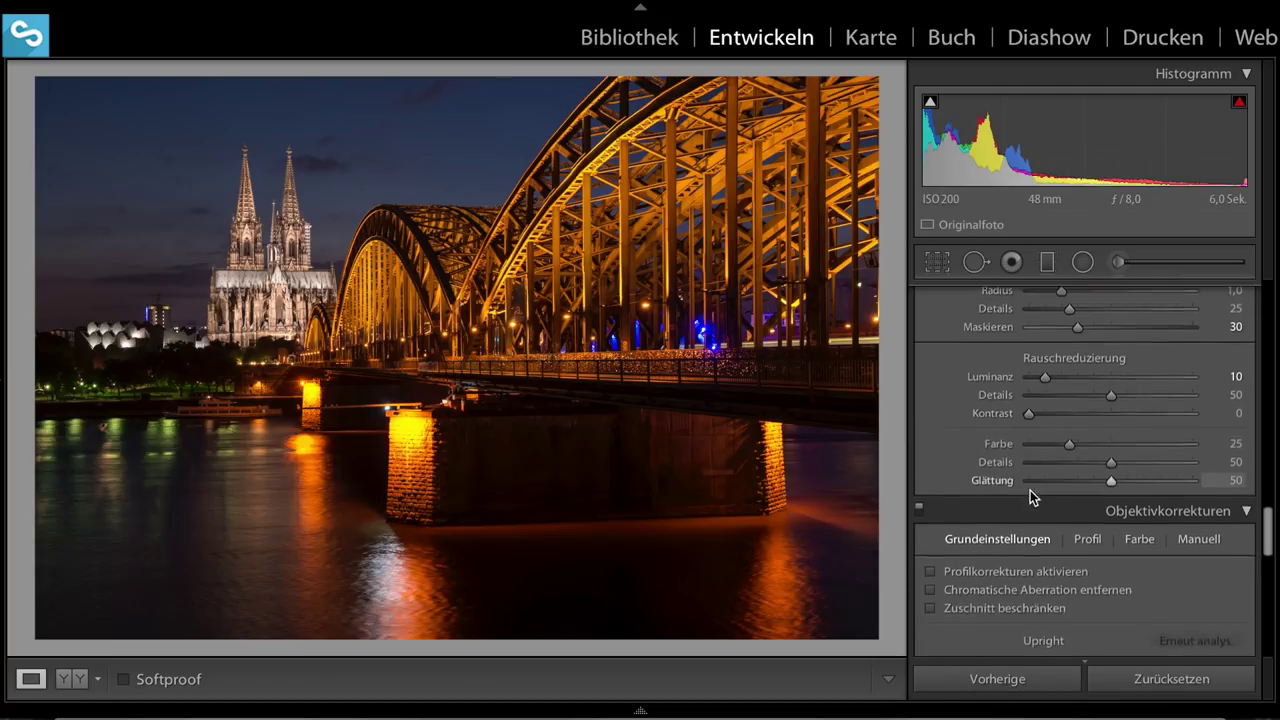
{"action": "scroll", "coordinate": [1030, 495], "scroll_direction": "down", "scroll_amount": 1}
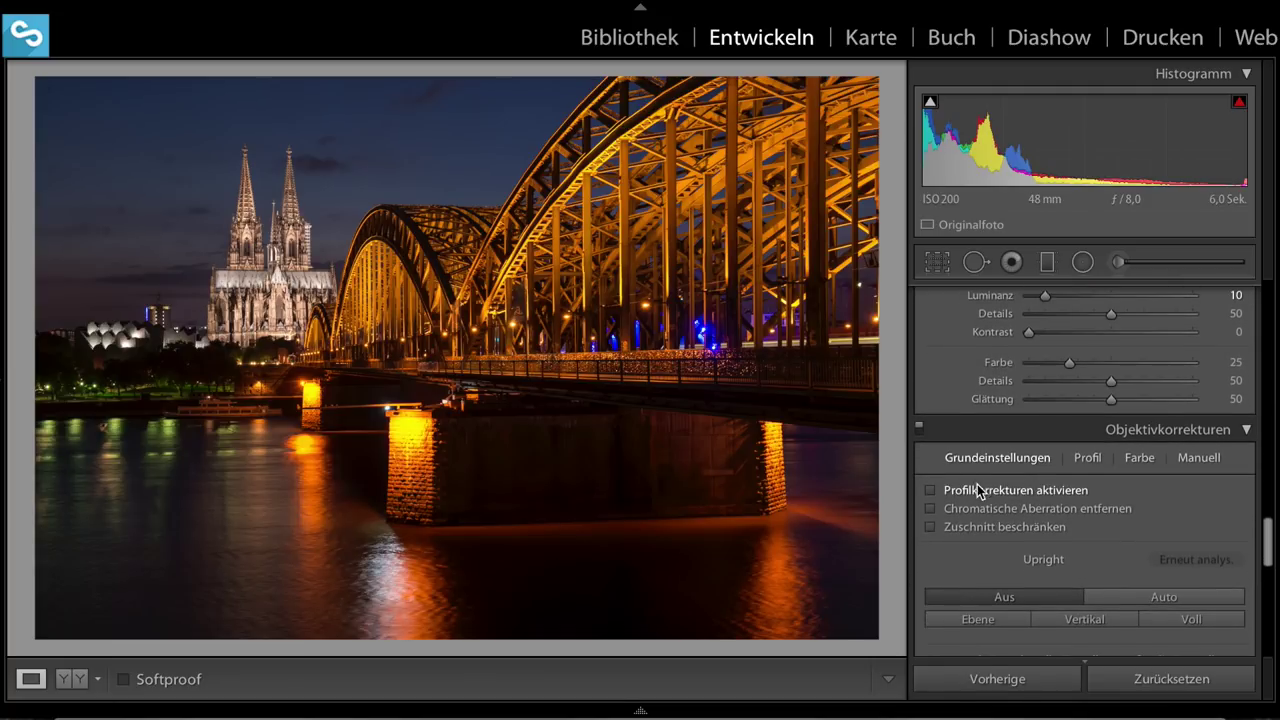
{"action": "left_click", "coordinate": [933, 491]}
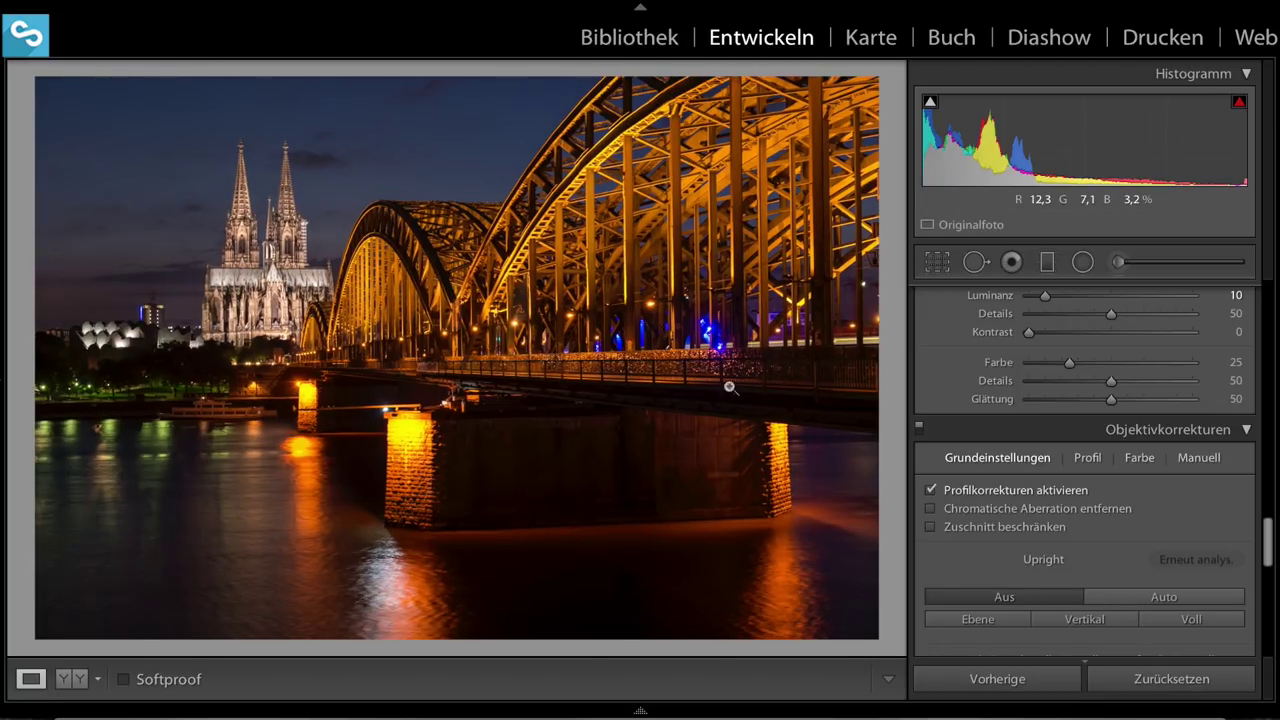
{"action": "left_click", "coordinate": [1033, 511]}
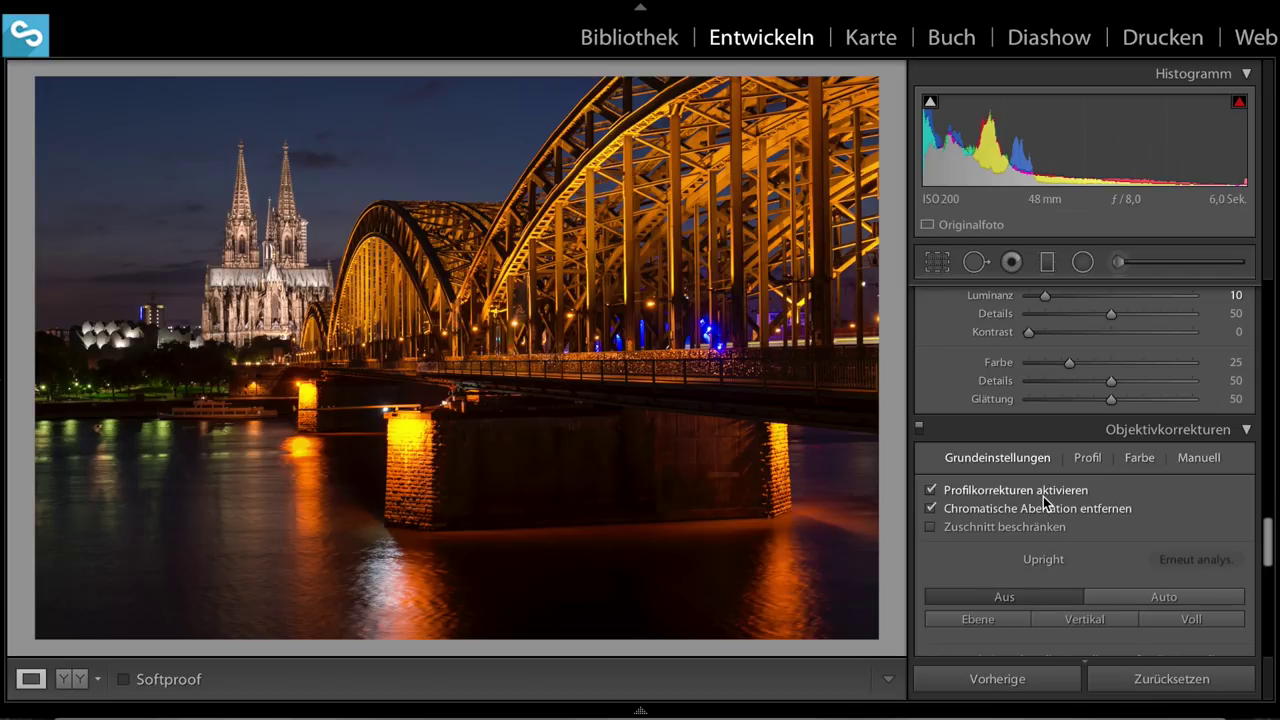
{"action": "scroll", "coordinate": [1044, 503], "scroll_direction": "down", "scroll_amount": 2}
{"action": "scroll", "coordinate": [1044, 503], "scroll_direction": "down", "scroll_amount": 2}
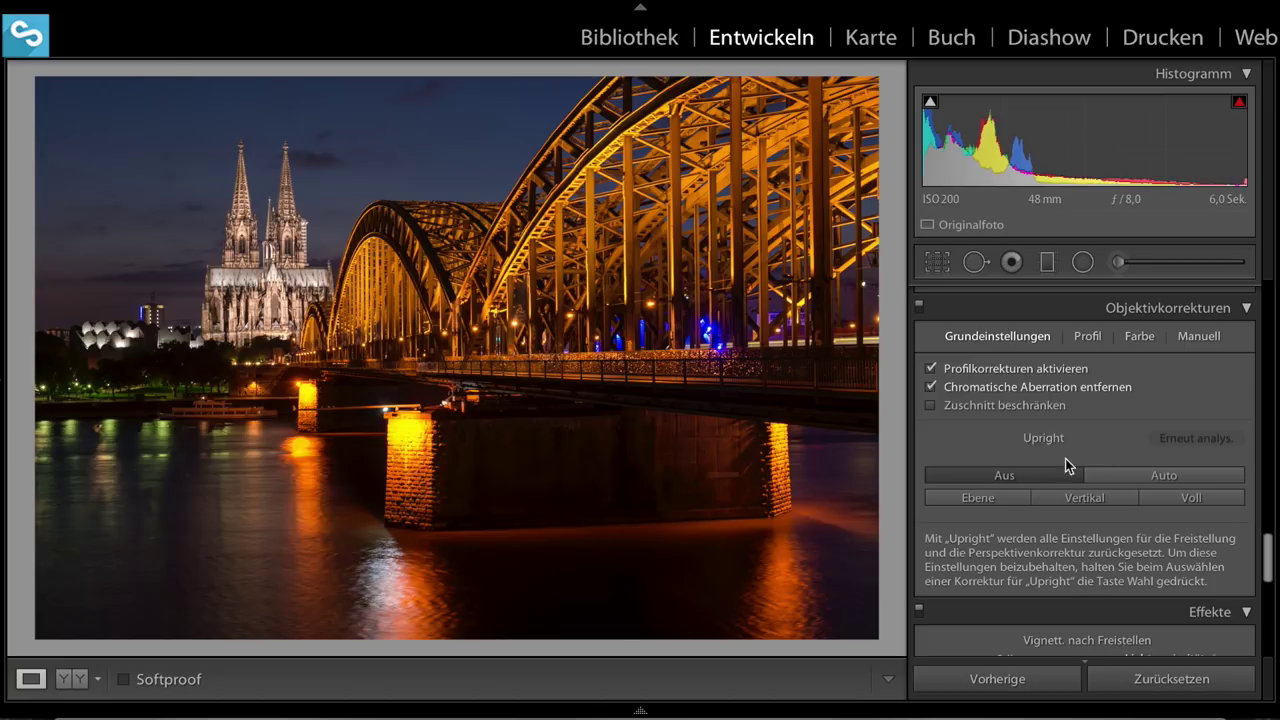
{"action": "left_click", "coordinate": [1136, 474]}
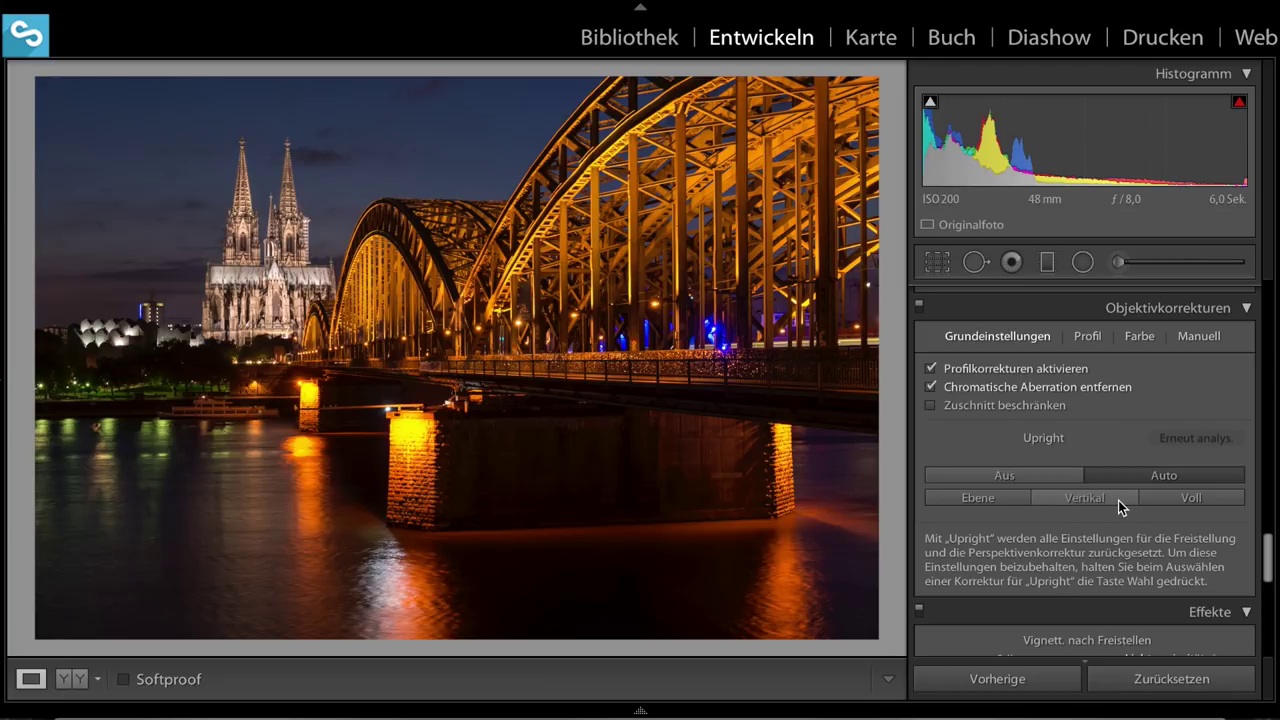
Set the Effekte post-crop vignette Betrag to −13.
{"action": "scroll", "coordinate": [1120, 502], "scroll_direction": "down", "scroll_amount": 2}
{"action": "scroll", "coordinate": [1129, 500], "scroll_direction": "down", "scroll_amount": 3}
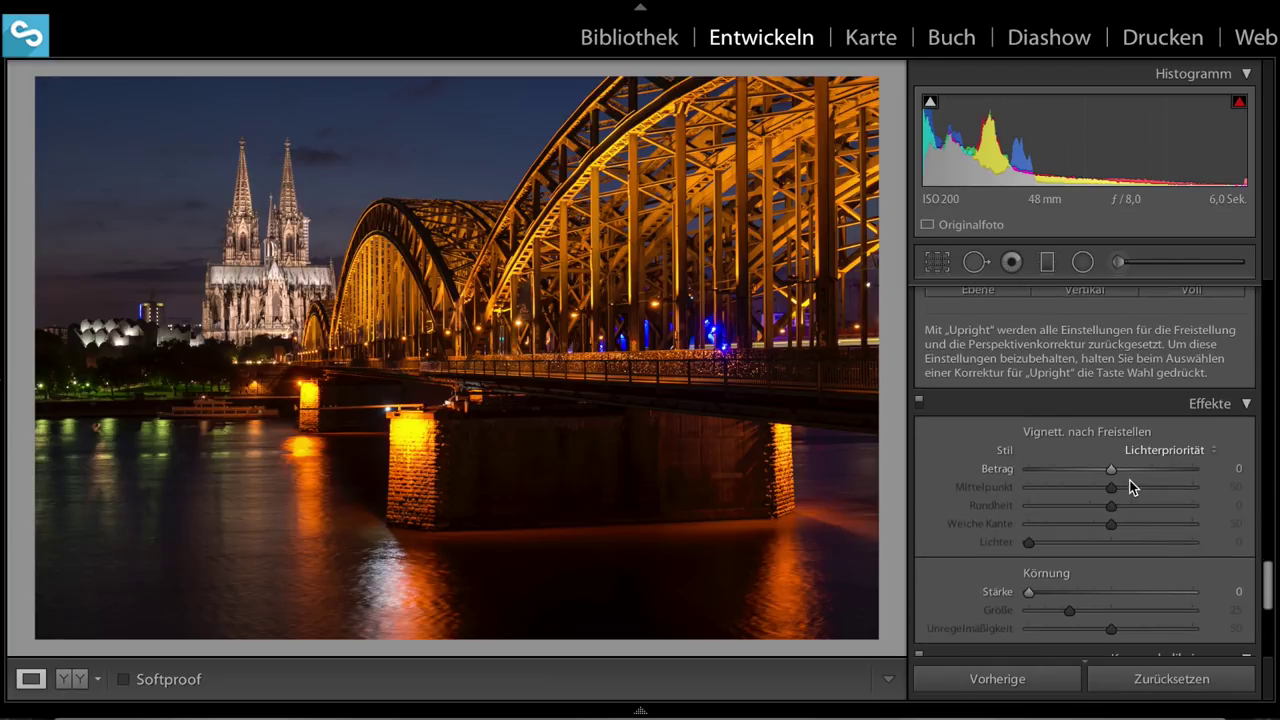
{"action": "left_click_drag", "start_coordinate": [1108, 469], "coordinate": [1098, 469]}
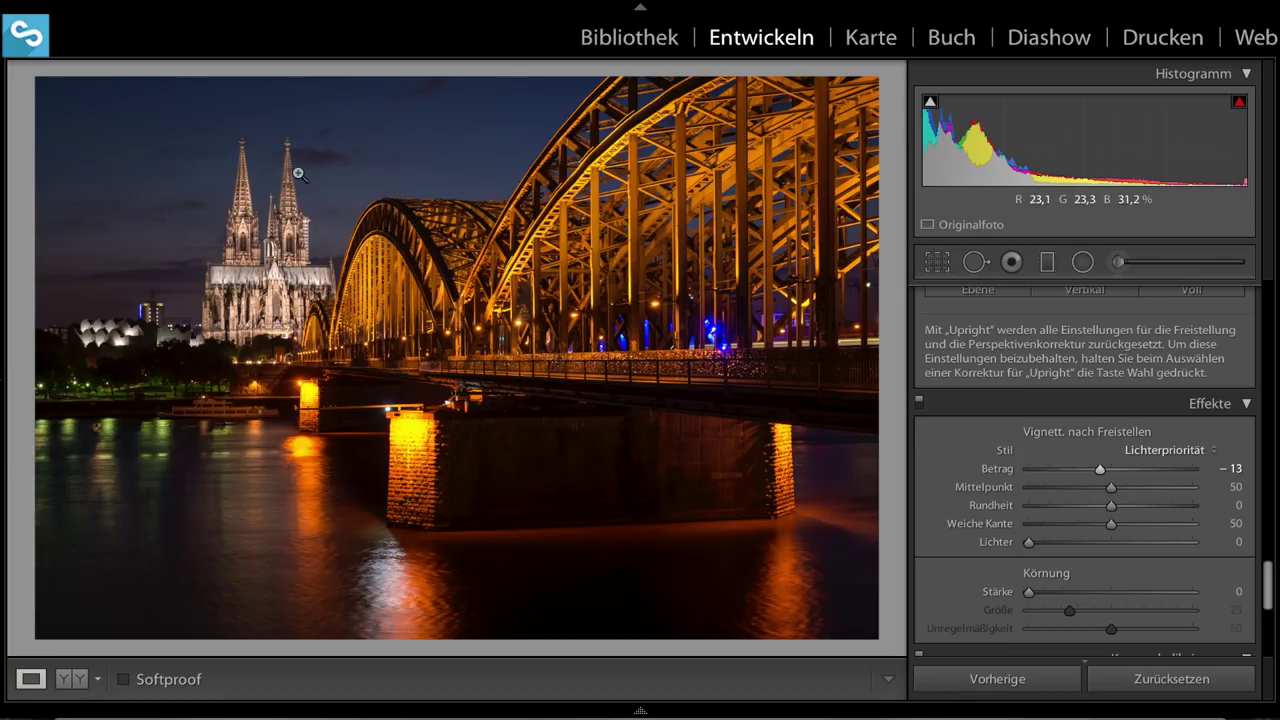
In Kamerakalibrierung, try Adobe Standard, Camera Landscape and Camera Standard, then settle on Camera Neutral.
{"action": "scroll", "coordinate": [1044, 516], "scroll_direction": "down", "scroll_amount": 5}
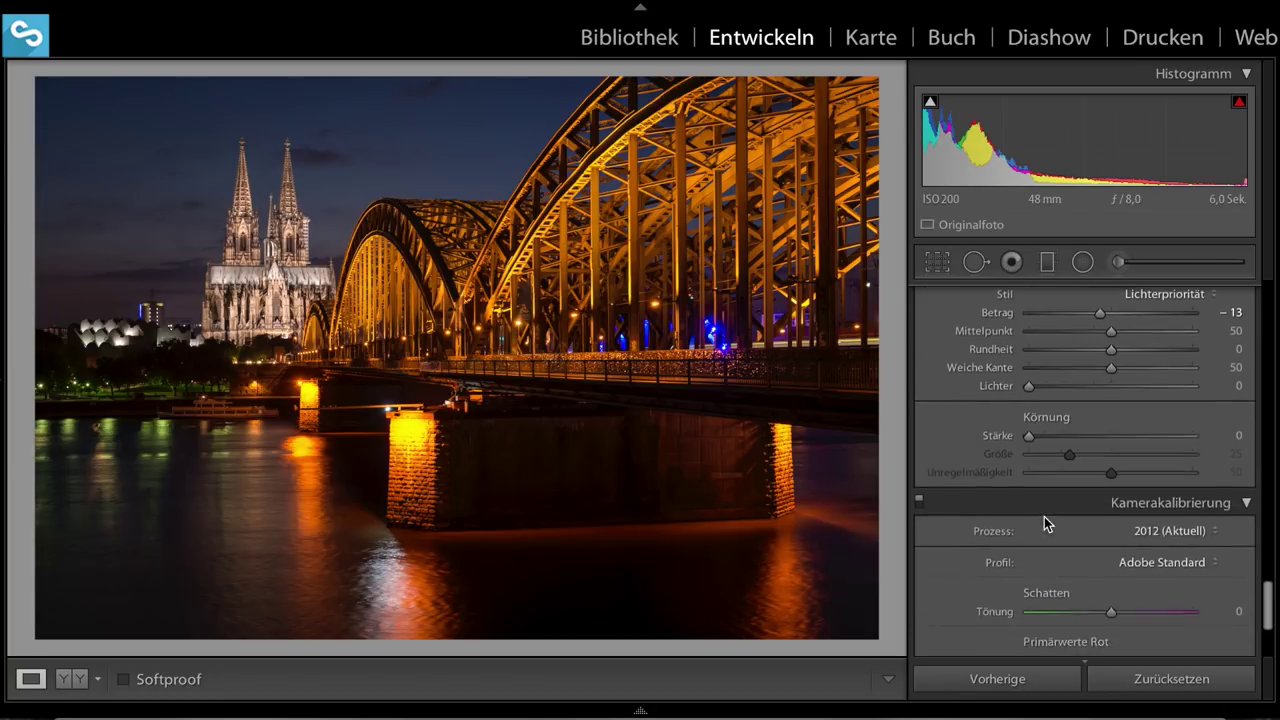
{"action": "scroll", "coordinate": [1080, 500], "scroll_direction": "down", "scroll_amount": 2}
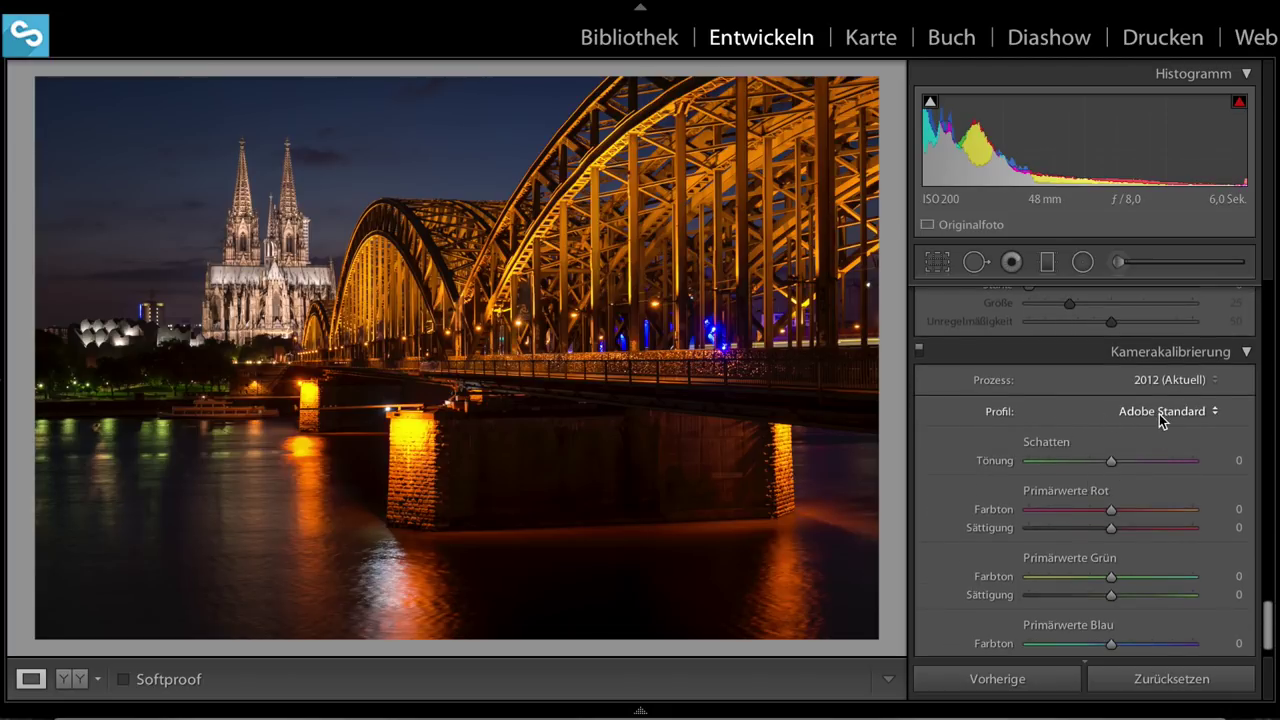
{"action": "left_click", "coordinate": [1164, 416]}
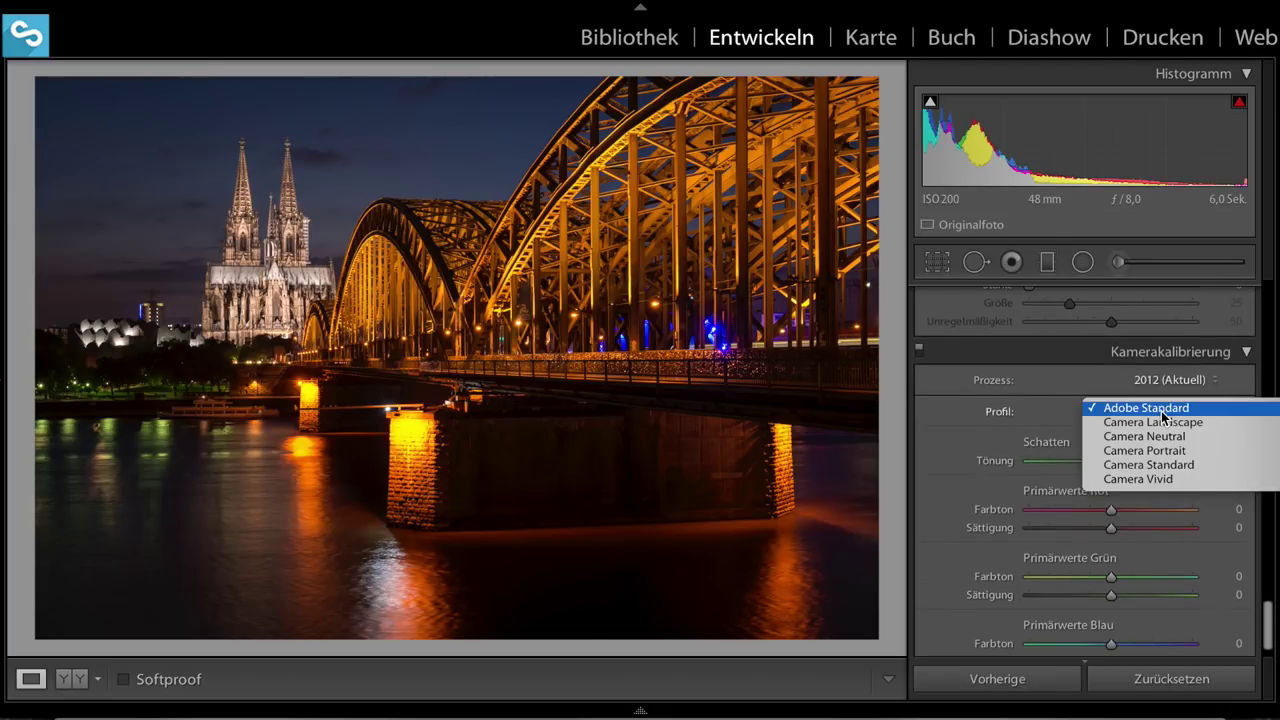
{"action": "left_click", "coordinate": [1161, 412]}
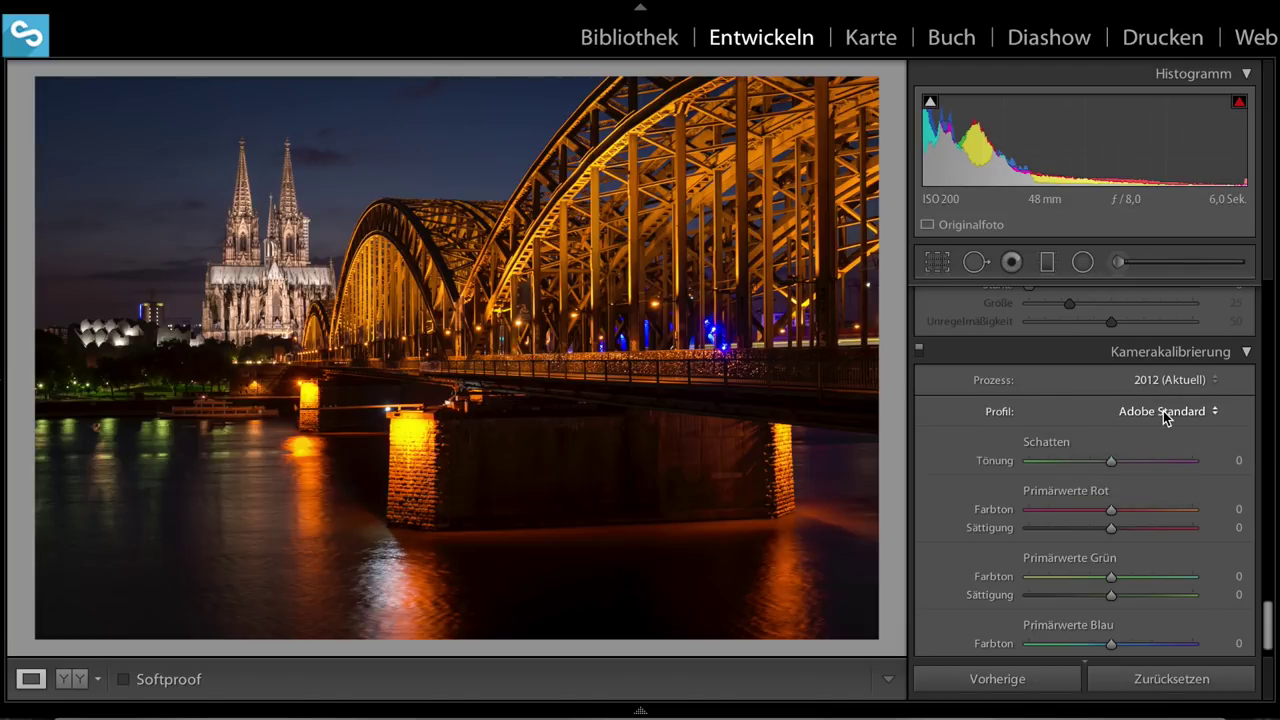
{"action": "left_click", "coordinate": [1163, 411]}
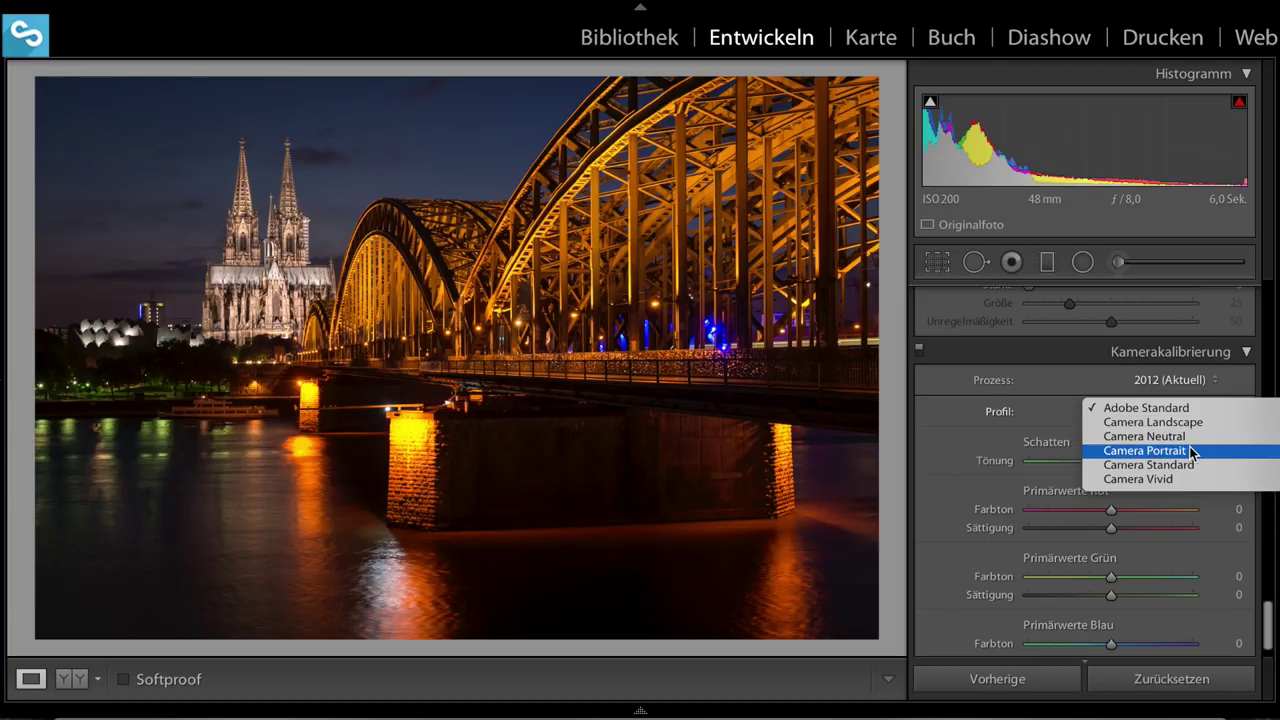
{"action": "left_click", "coordinate": [1170, 409]}
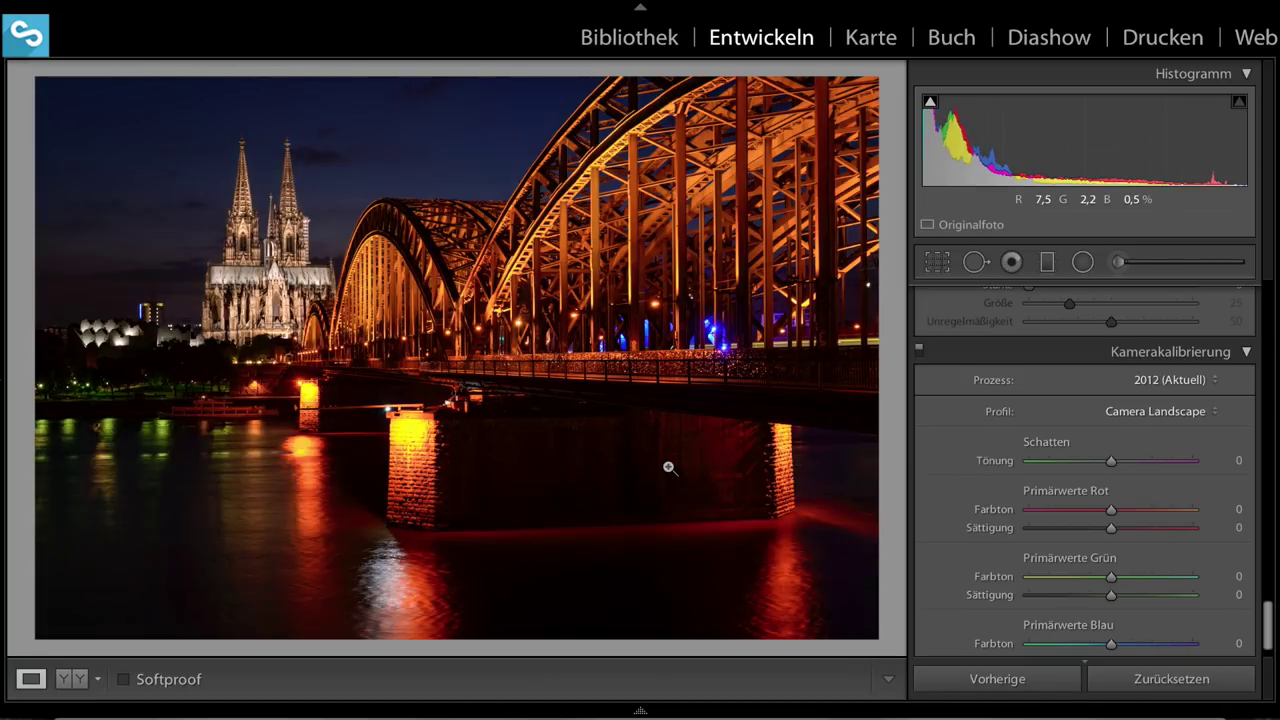
{"action": "left_click", "coordinate": [1175, 418]}
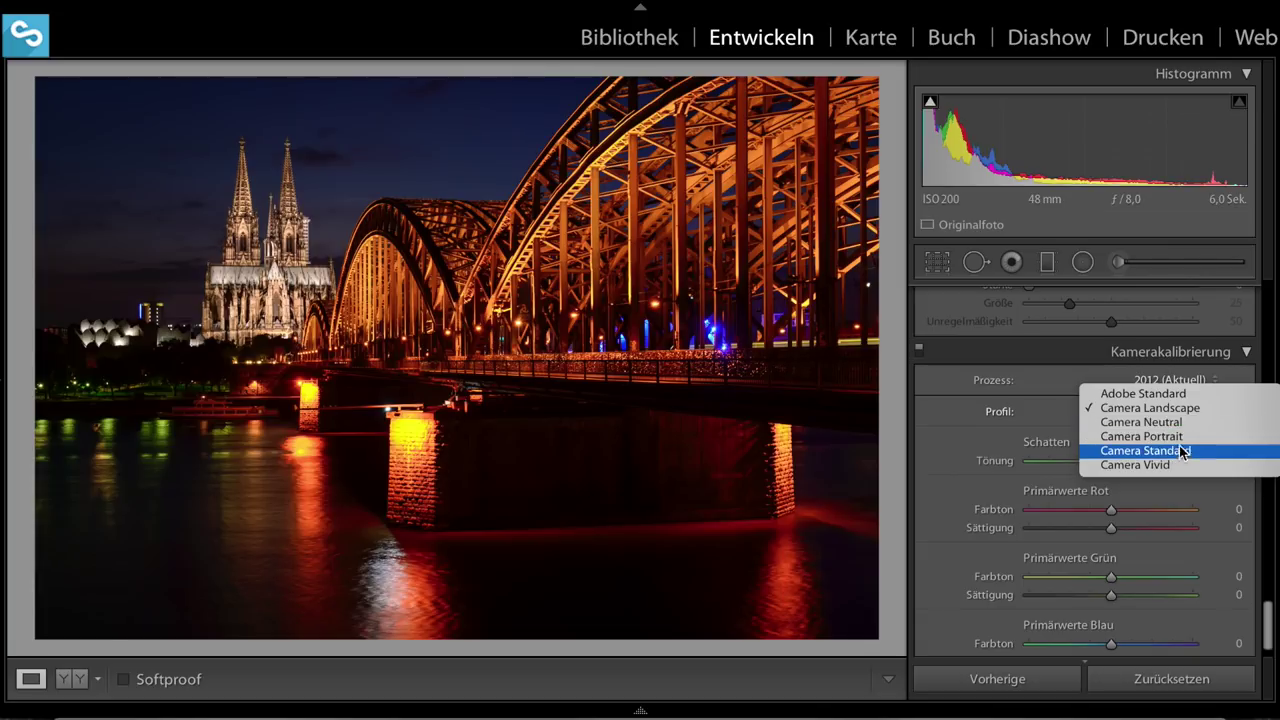
{"action": "left_click", "coordinate": [1183, 456]}
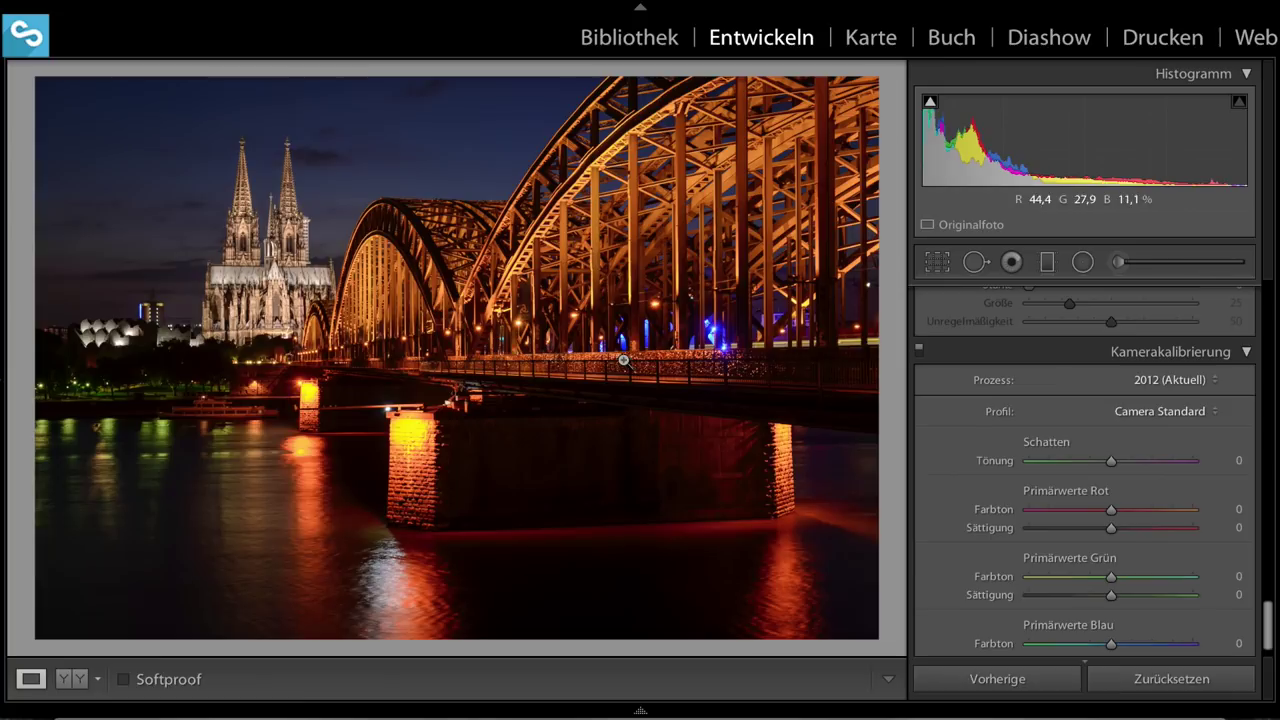
{"action": "left_click", "coordinate": [1161, 414]}
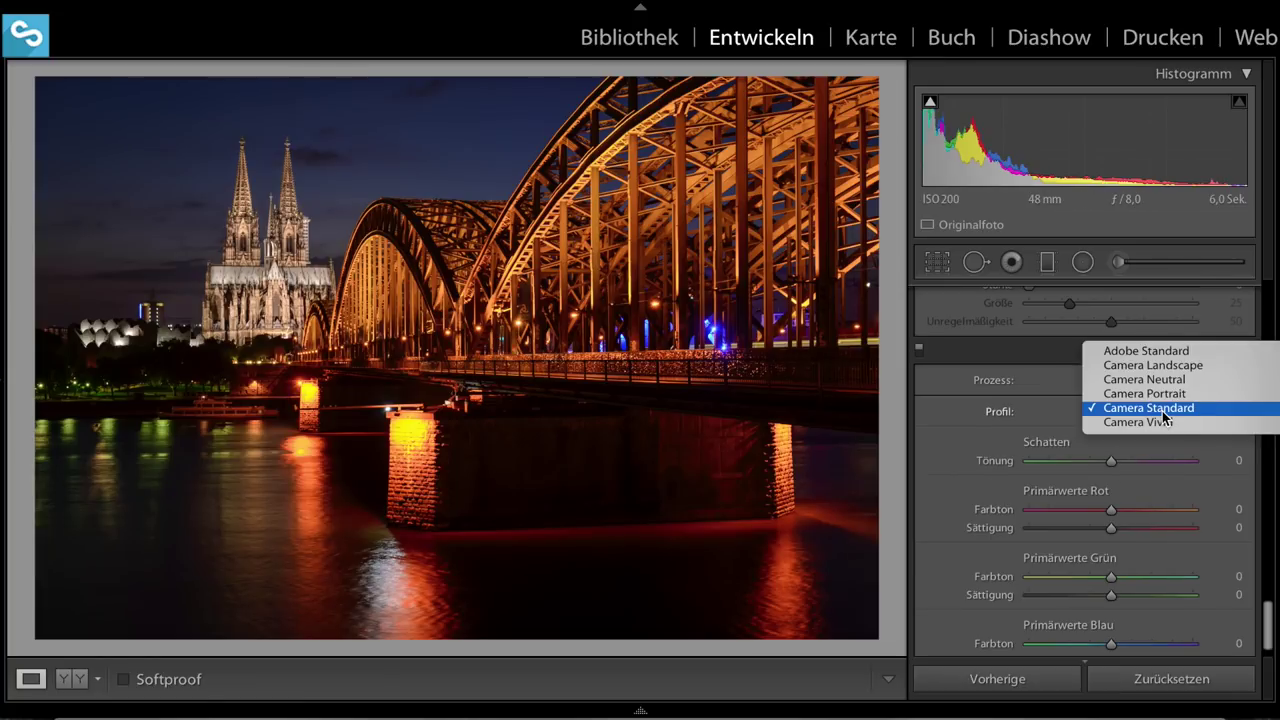
{"action": "left_click", "coordinate": [1203, 385]}
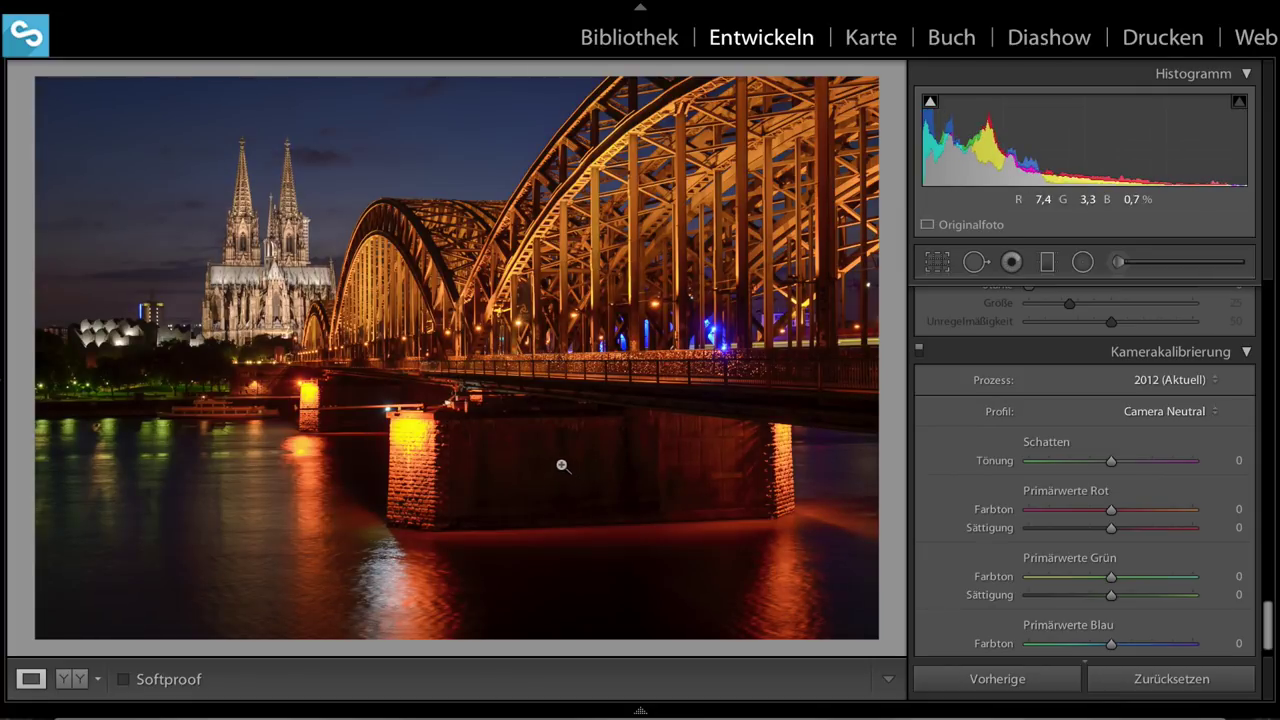
Lower the Schwarz slider in Grundeinstellungen from -8 to -27 to deepen the blacks.
{"action": "scroll", "coordinate": [1066, 460], "scroll_direction": "up", "scroll_amount": 10}
{"action": "scroll", "coordinate": [1066, 460], "scroll_direction": "up", "scroll_amount": 10}
{"action": "scroll", "coordinate": [1066, 460], "scroll_direction": "up", "scroll_amount": 10}
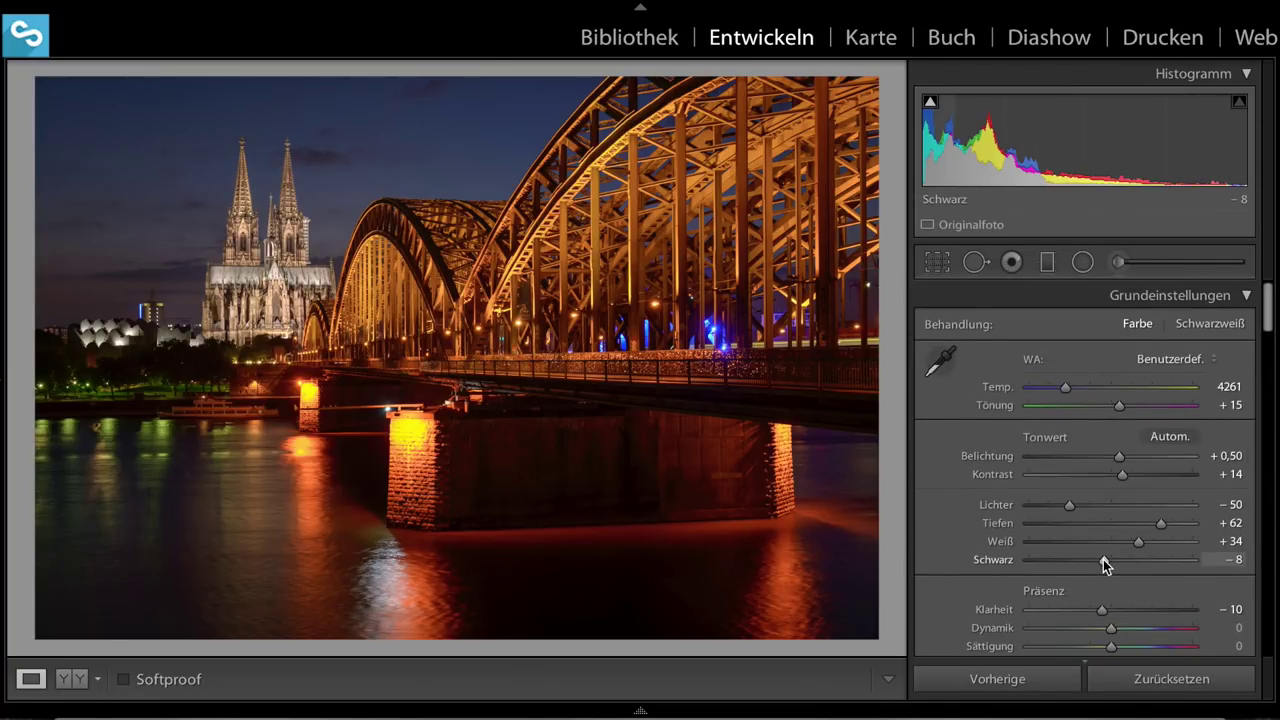
{"action": "left_click_drag", "start_coordinate": [1103, 559], "coordinate": [1087, 560]}
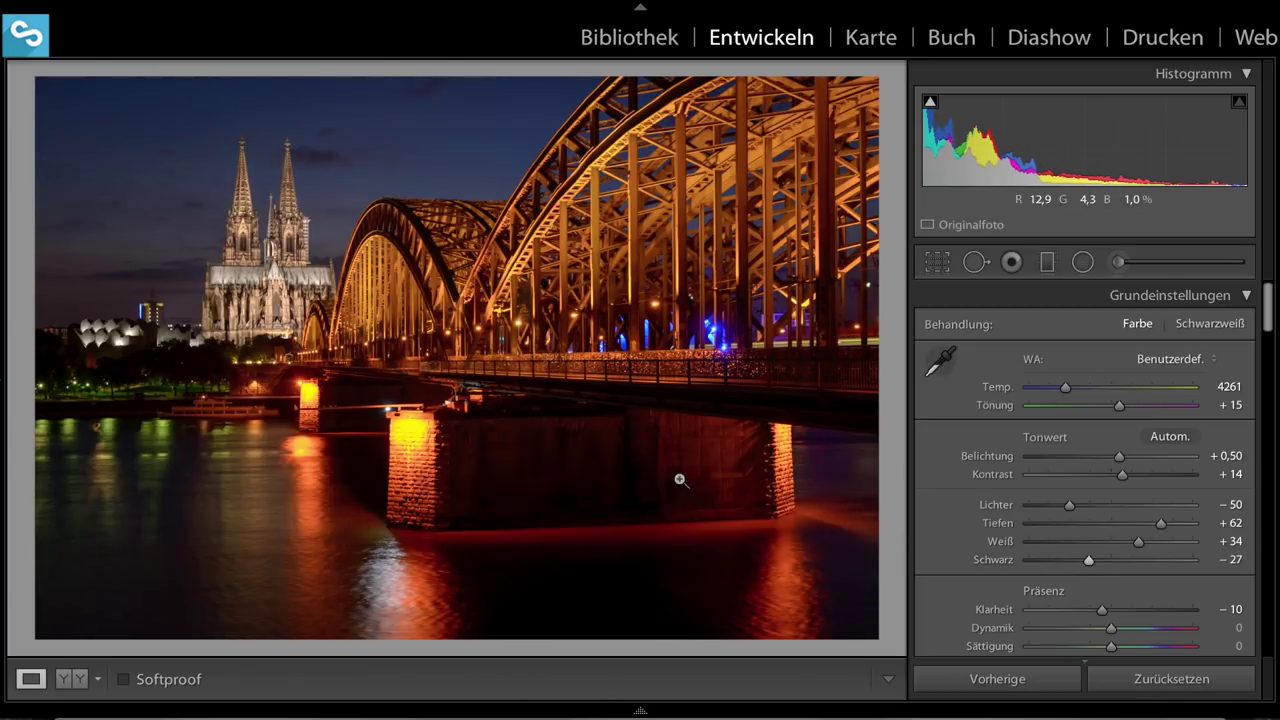
{"action": "scroll", "coordinate": [1117, 530], "scroll_direction": "down", "scroll_amount": 5}
{"action": "scroll", "coordinate": [1116, 530], "scroll_direction": "down", "scroll_amount": 3}
{"action": "scroll", "coordinate": [1110, 527], "scroll_direction": "up", "scroll_amount": 5}
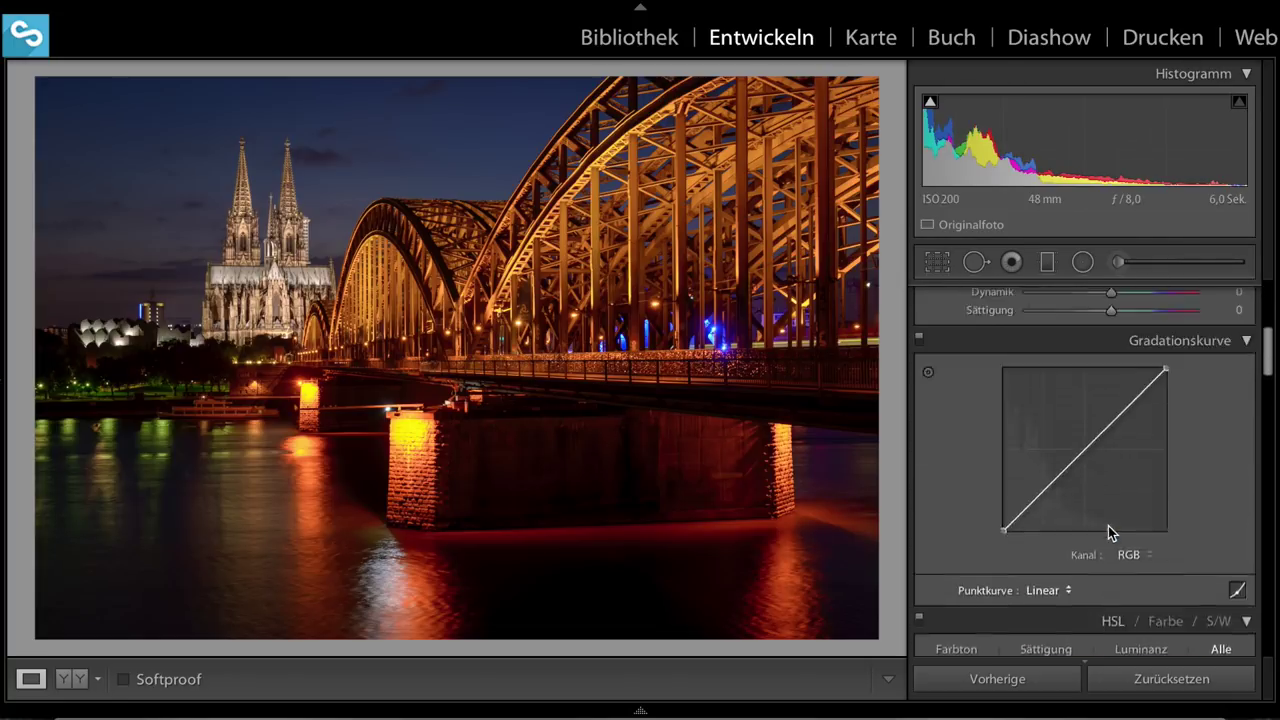
{"action": "scroll", "coordinate": [1107, 505], "scroll_direction": "up", "scroll_amount": 5}
{"action": "scroll", "coordinate": [1107, 497], "scroll_direction": "up", "scroll_amount": 1}
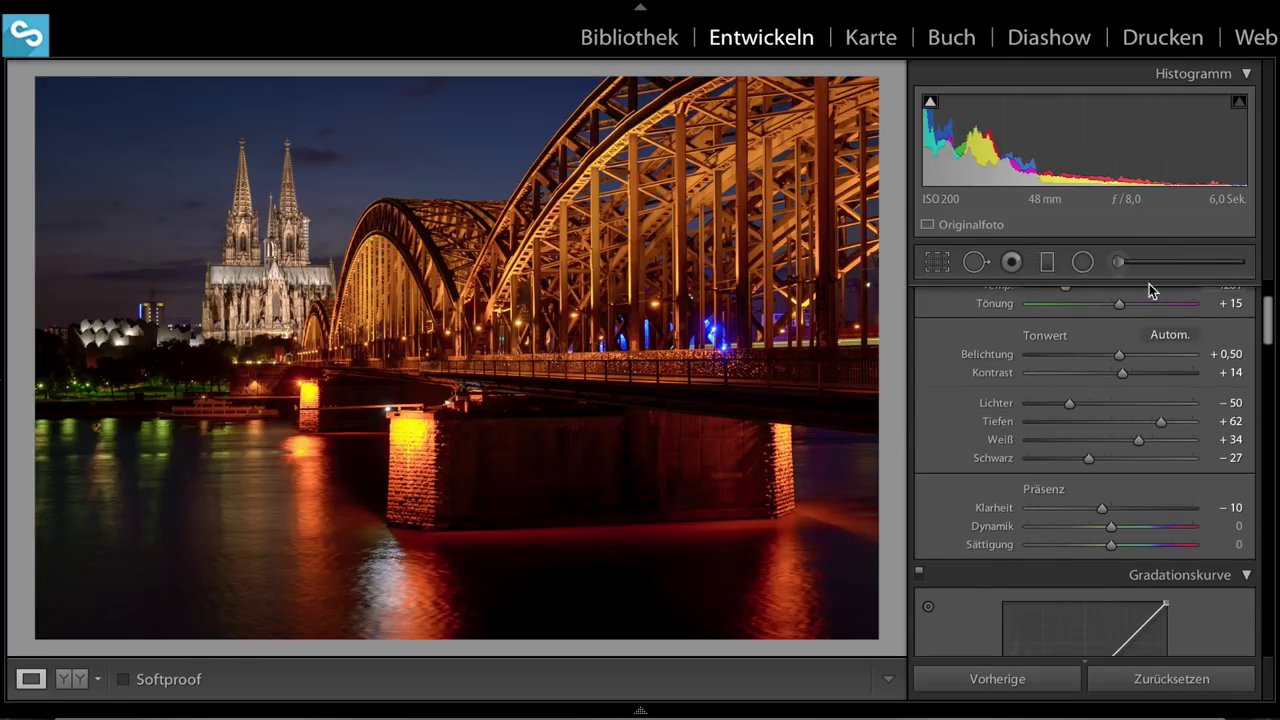
Draw a new radial filter over the buildings left of the cathedral.
{"action": "left_click", "coordinate": [1082, 262]}
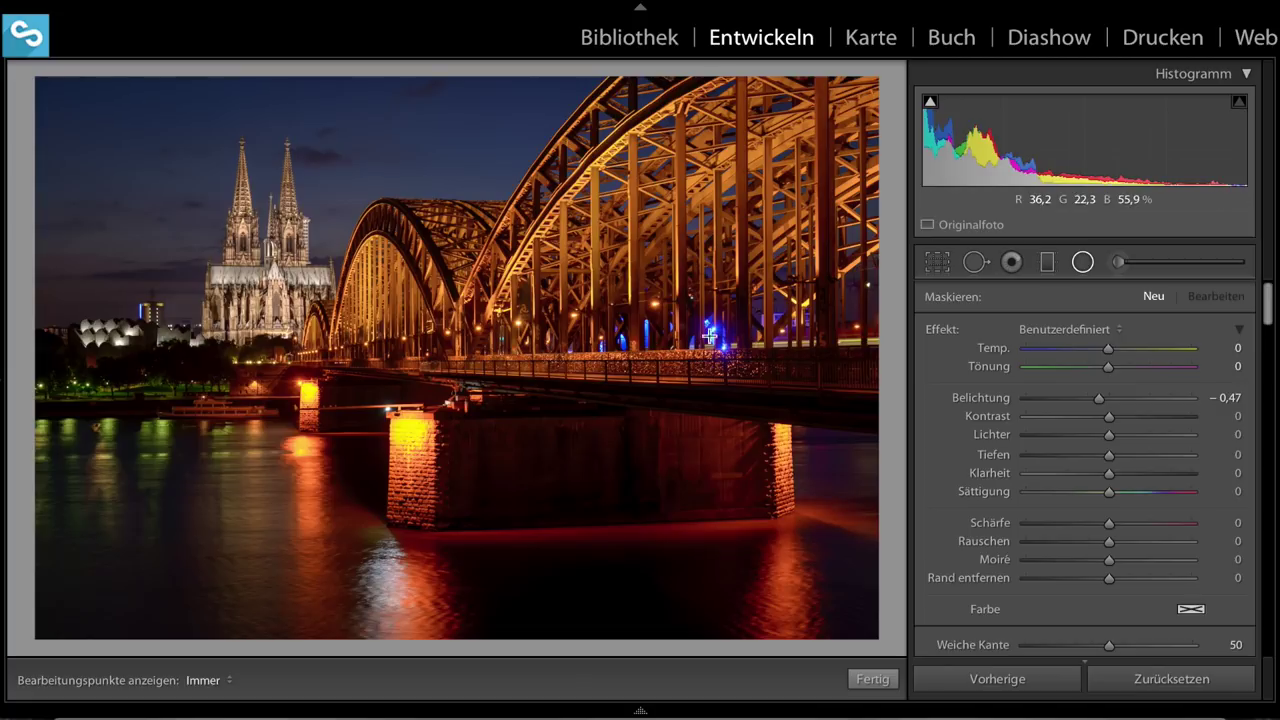
{"action": "left_click", "coordinate": [1079, 268]}
{"action": "mouse_move", "coordinate": [158, 357]}
{"action": "left_mouse_down"}
{"action": "mouse_move", "coordinate": [200, 376]}
{"action": "mouse_move", "coordinate": [172, 372]}
{"action": "left_mouse_up"}
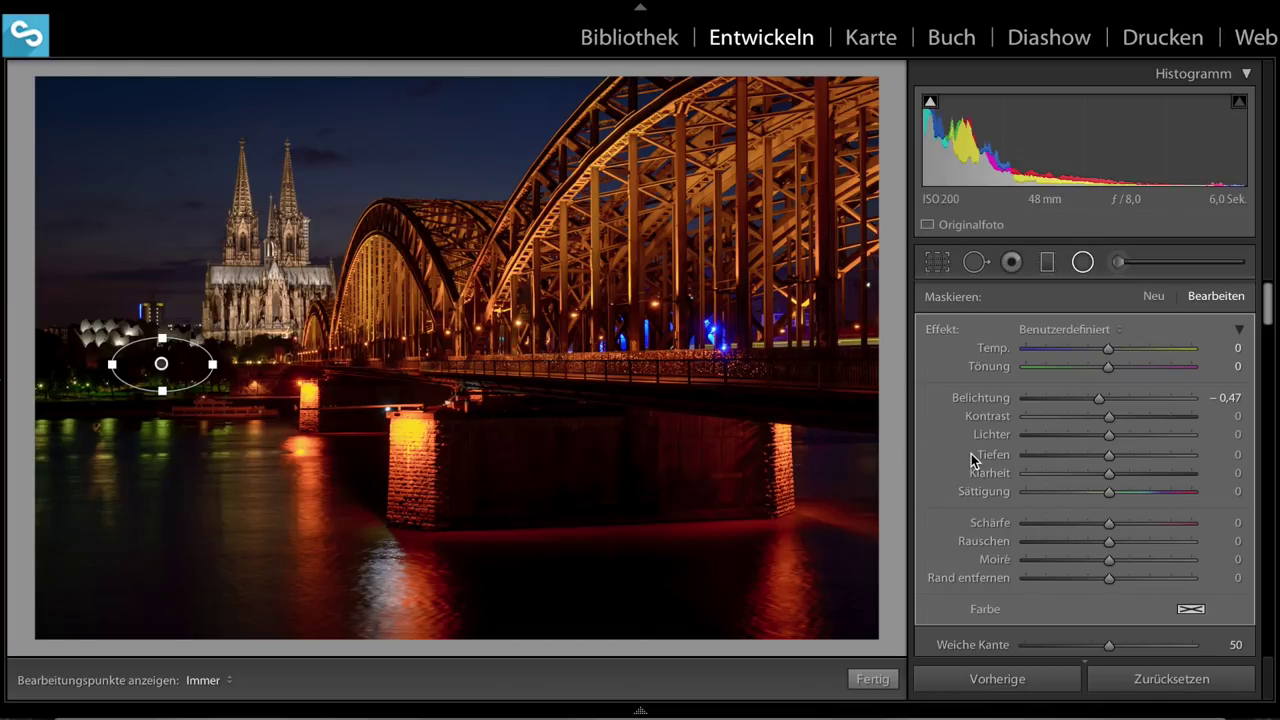
Give the radial filter an inverted mask, Weiche Kante 89 and Belichtung 0,86.
{"action": "scroll", "coordinate": [985, 465], "scroll_direction": "down", "scroll_amount": 3}
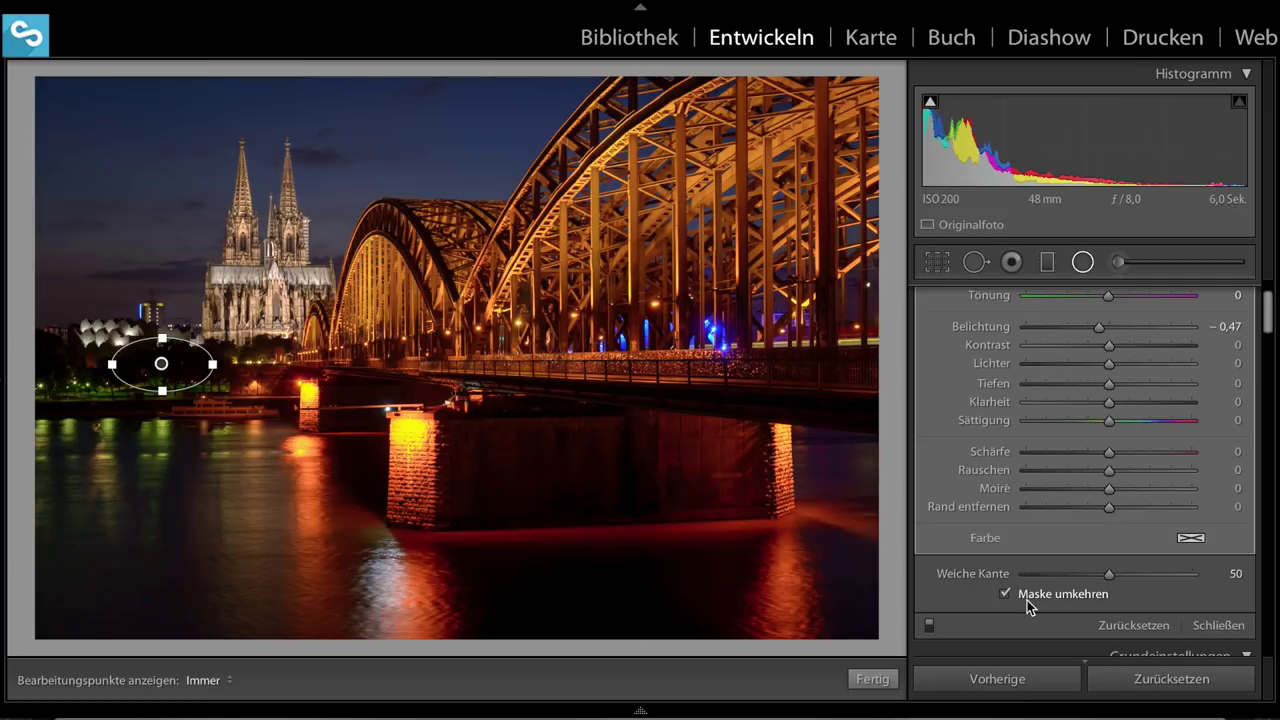
{"action": "left_click", "coordinate": [1164, 573]}
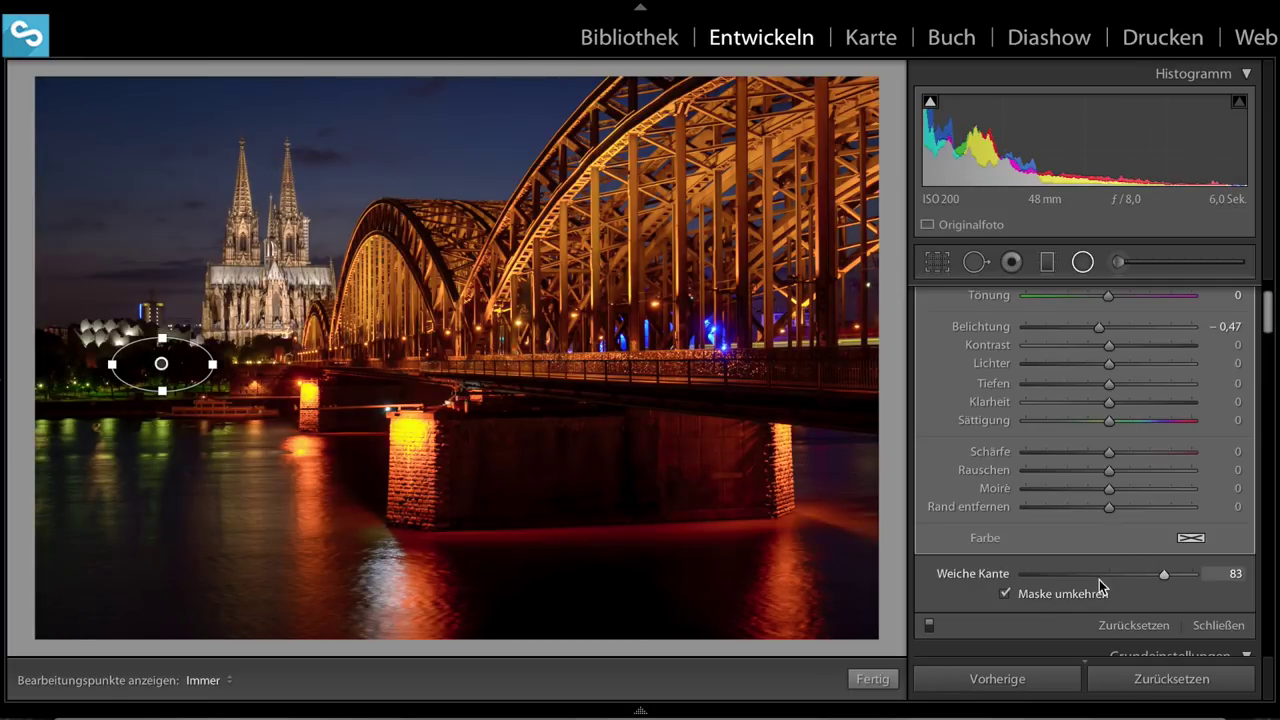
{"action": "left_click_drag", "start_coordinate": [1165, 575], "coordinate": [1175, 575]}
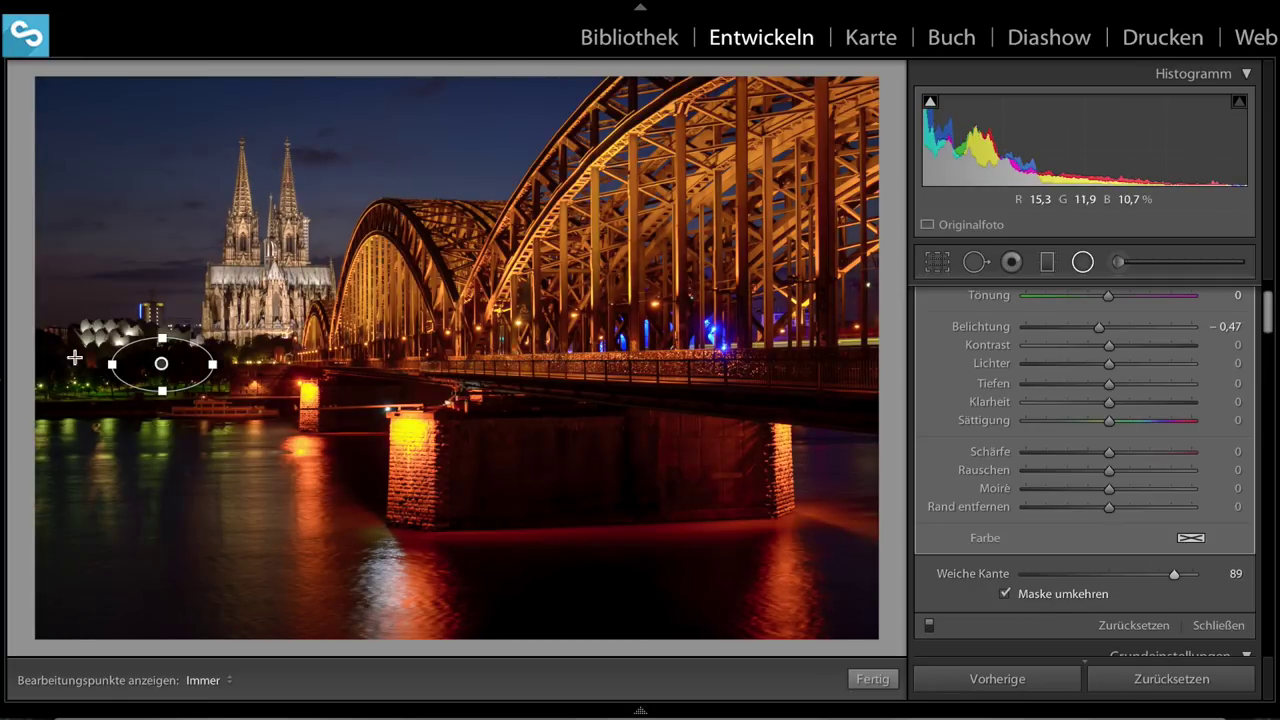
{"action": "scroll", "coordinate": [1097, 420], "scroll_direction": "up", "scroll_amount": 1}
{"action": "left_click_drag", "start_coordinate": [1100, 375], "coordinate": [1125, 374]}
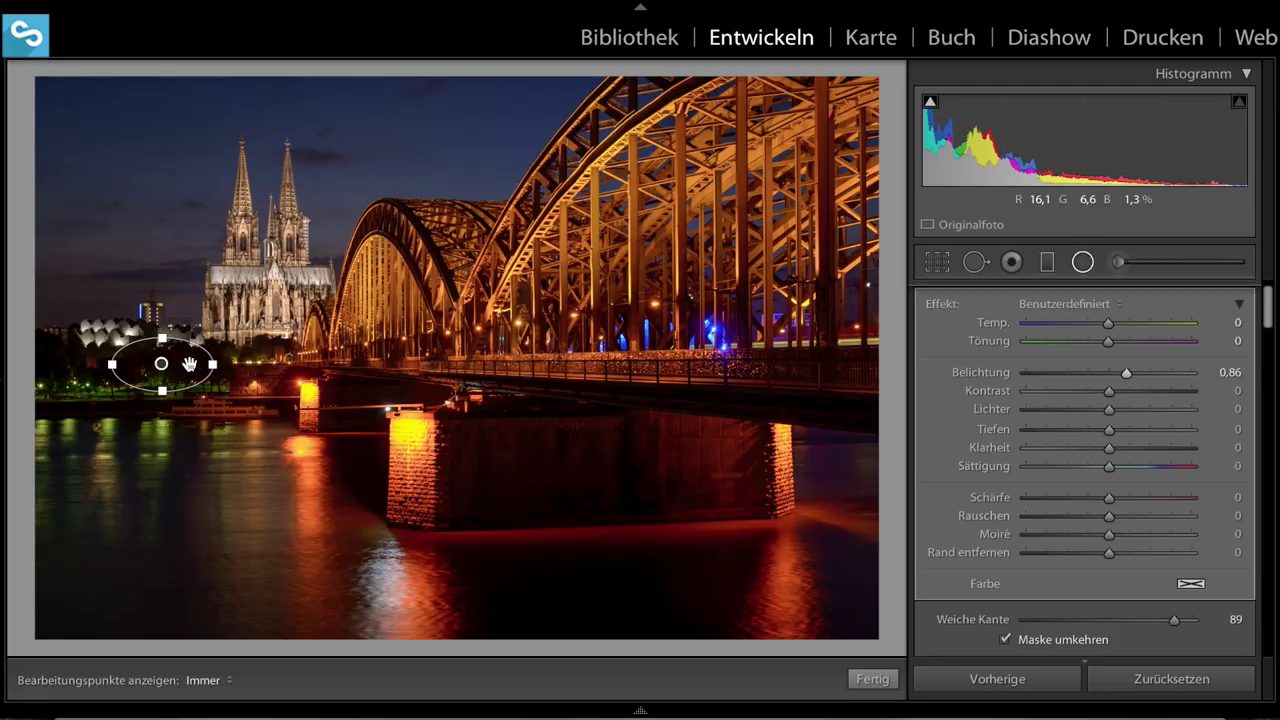
Move the radial filter onto the cathedral base and place a duplicate on the bridge pier.
{"action": "mouse_move", "coordinate": [172, 363]}
{"action": "left_mouse_down"}
{"action": "mouse_move", "coordinate": [259, 313]}
{"action": "mouse_move", "coordinate": [301, 313]}
{"action": "left_mouse_up"}
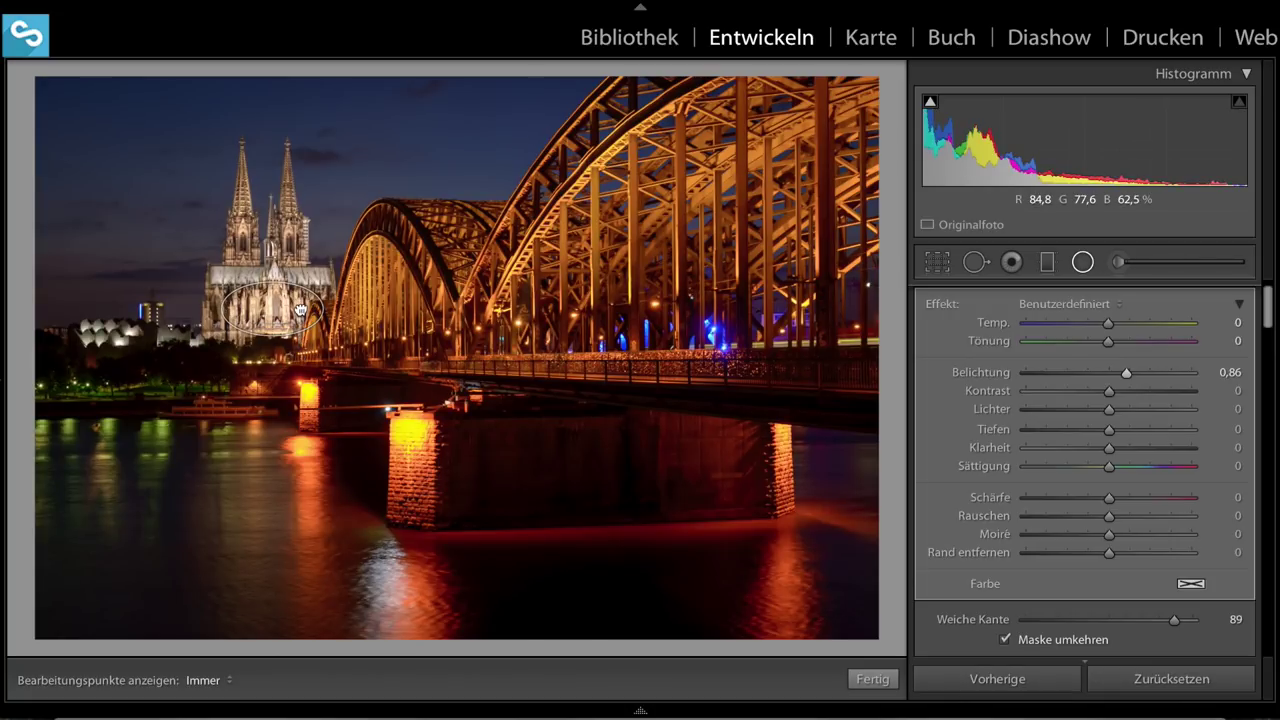
{"action": "right_click", "coordinate": [299, 307]}
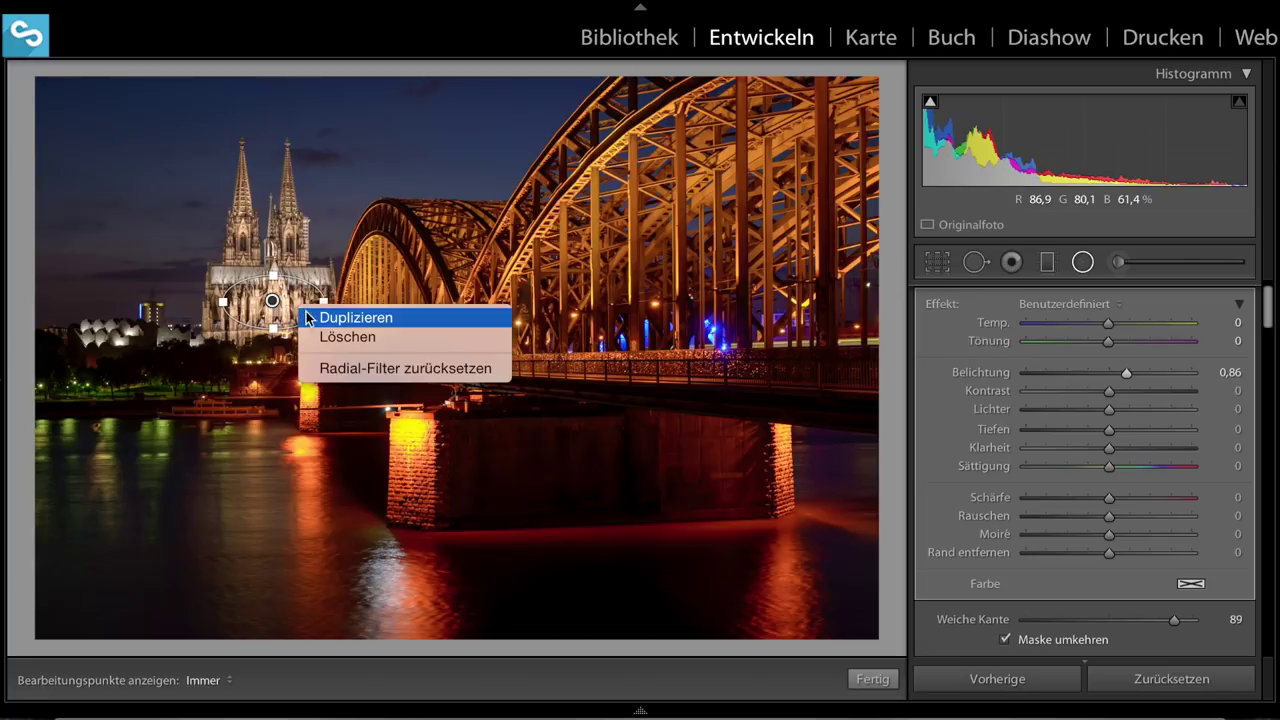
{"action": "left_click", "coordinate": [322, 318]}
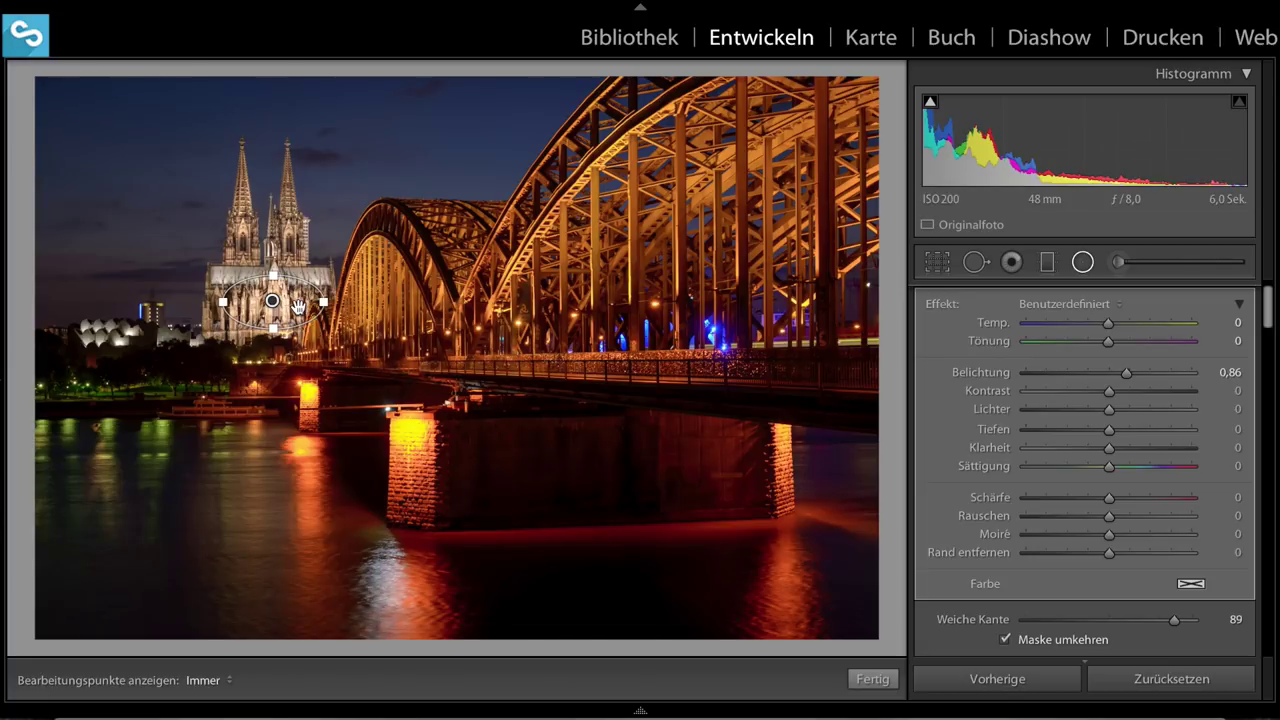
{"action": "left_click_drag", "start_coordinate": [535, 485], "coordinate": [537, 453]}
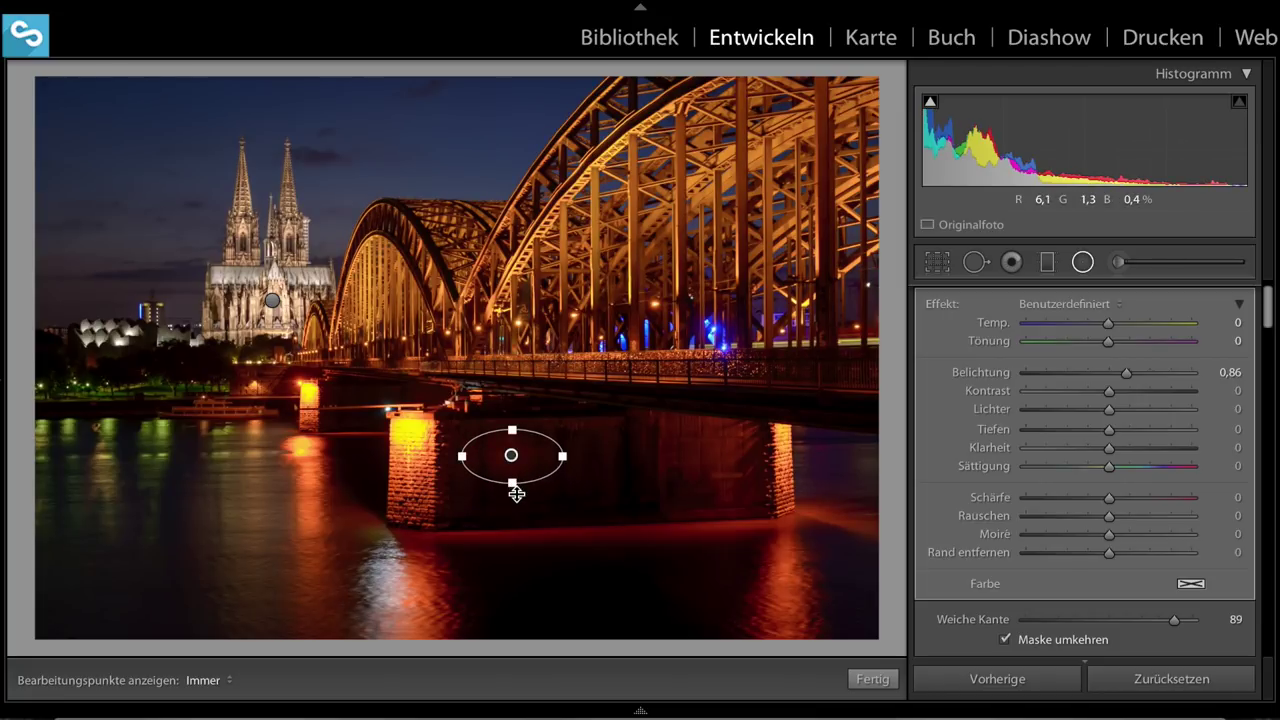
{"action": "left_click_drag", "start_coordinate": [516, 487], "coordinate": [516, 499]}
{"action": "left_click", "coordinate": [527, 462]}
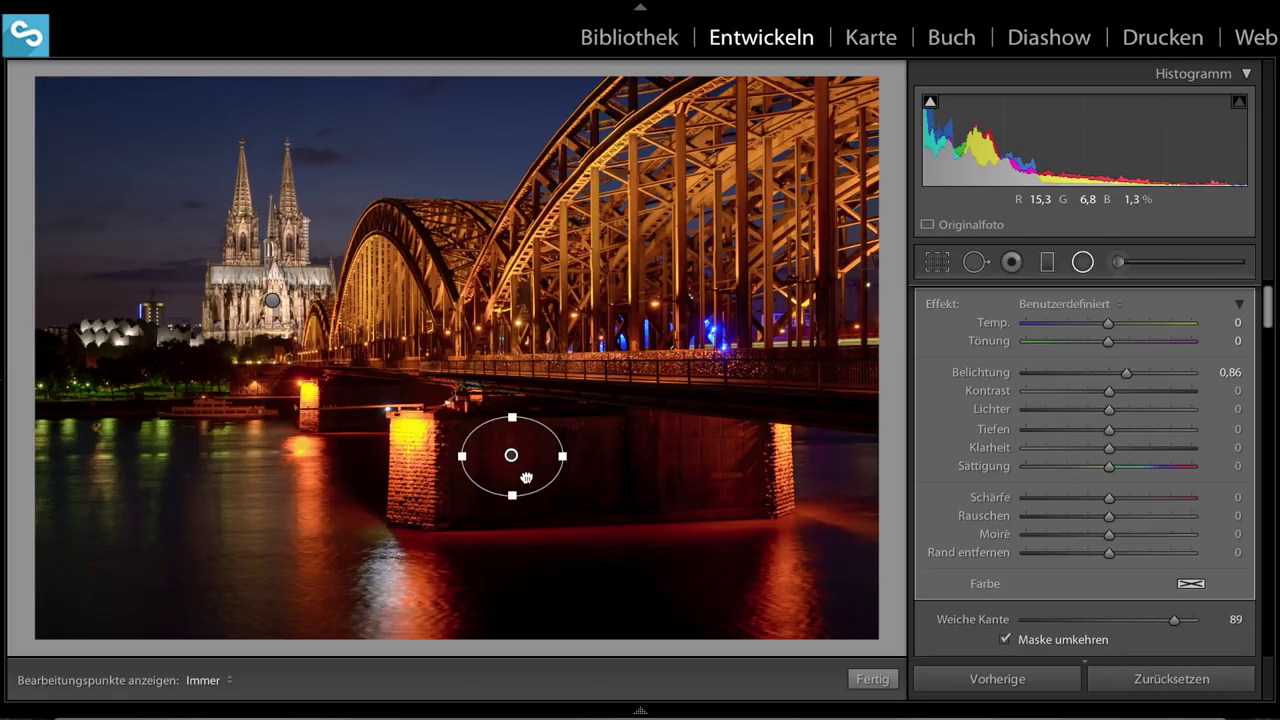
{"action": "left_click_drag", "start_coordinate": [527, 478], "coordinate": [528, 494]}
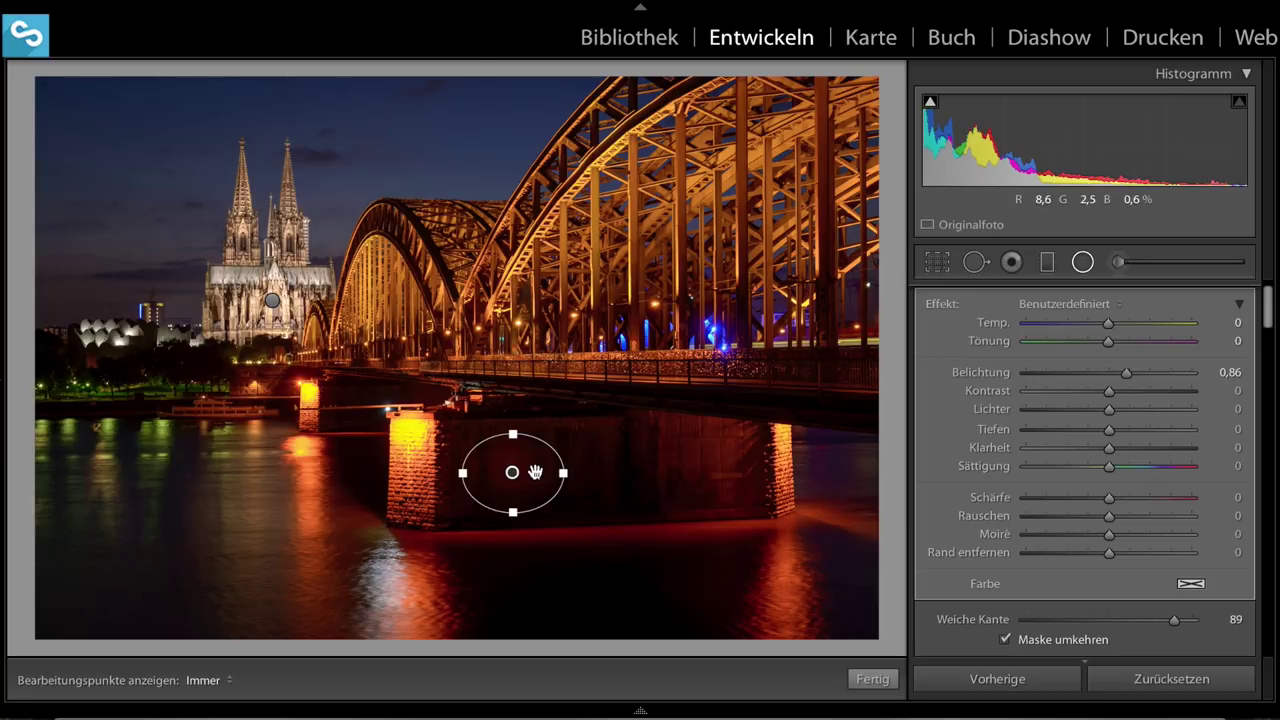
Duplicate filters onto the white buildings and right bridge deck, the latter at Belichtung 1,53.
{"action": "right_click", "coordinate": [533, 460]}
{"action": "left_click", "coordinate": [571, 476]}
{"action": "mouse_move", "coordinate": [538, 475]}
{"action": "left_mouse_down"}
{"action": "mouse_move", "coordinate": [143, 387]}
{"action": "mouse_move", "coordinate": [144, 364]}
{"action": "left_mouse_up"}
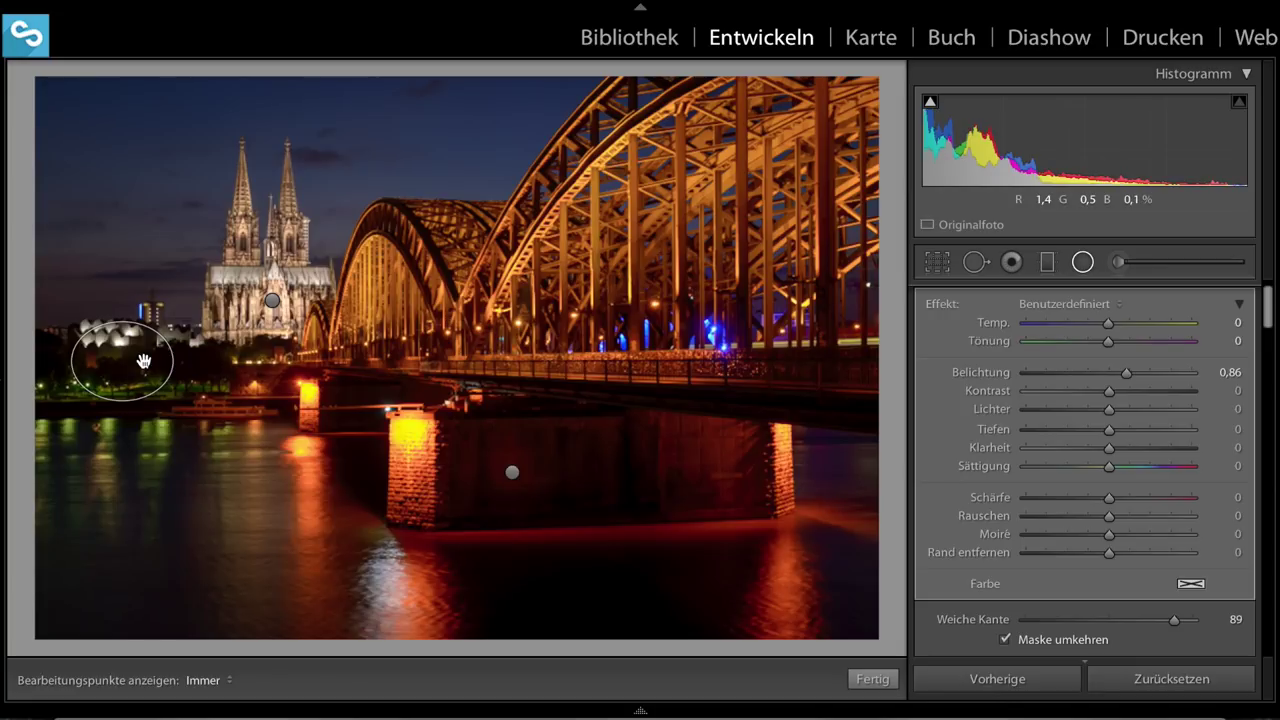
{"action": "right_click", "coordinate": [148, 368]}
{"action": "left_click", "coordinate": [149, 372]}
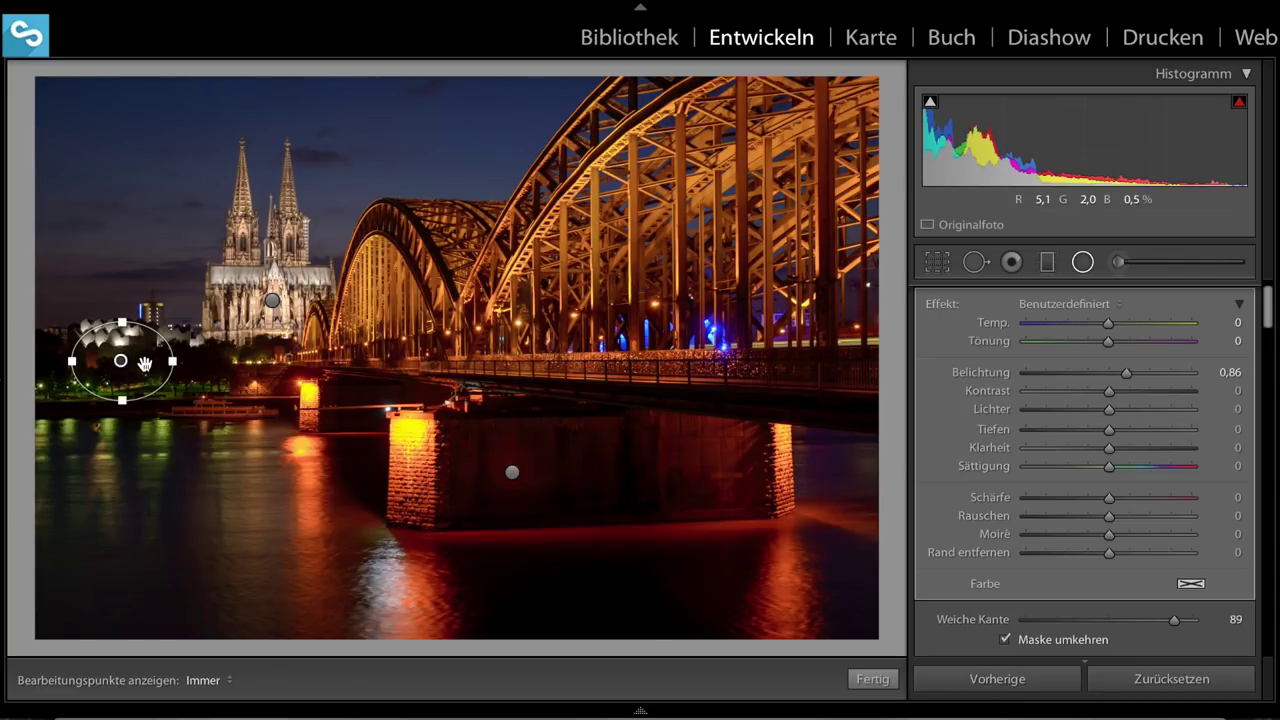
{"action": "left_click_drag", "start_coordinate": [144, 363], "coordinate": [793, 375]}
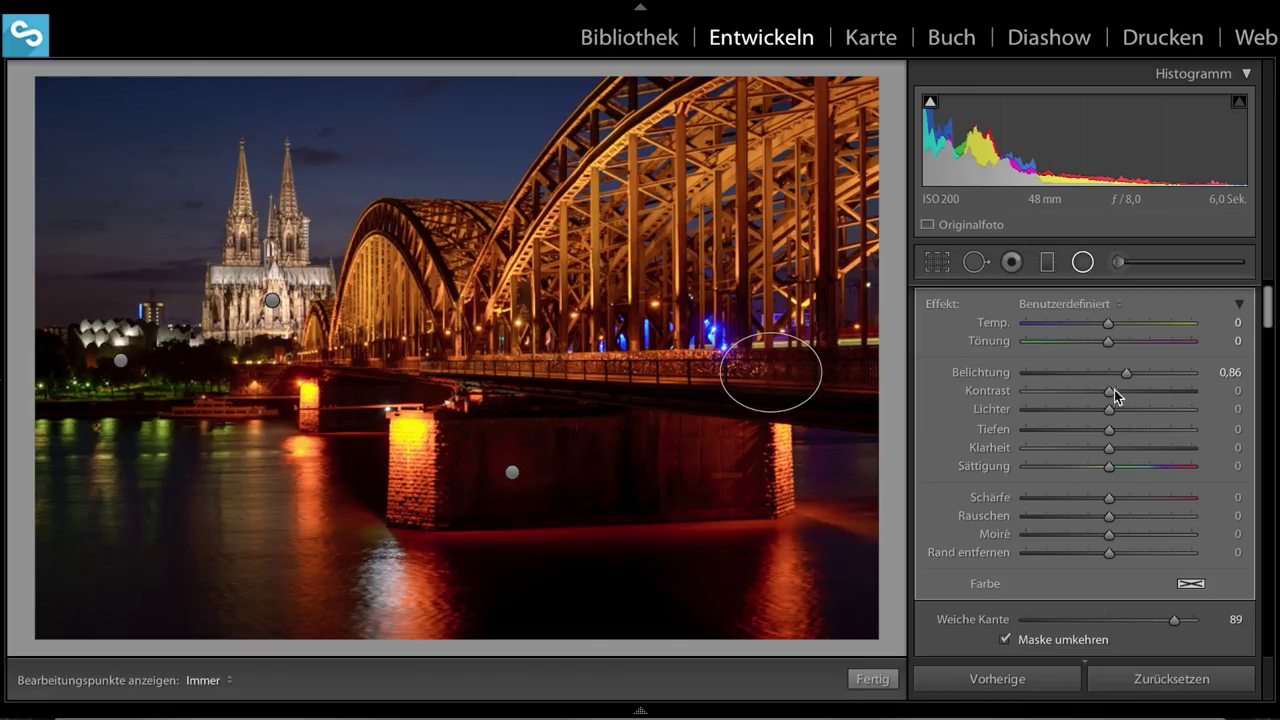
{"action": "left_click_drag", "start_coordinate": [1124, 373], "coordinate": [1136, 377]}
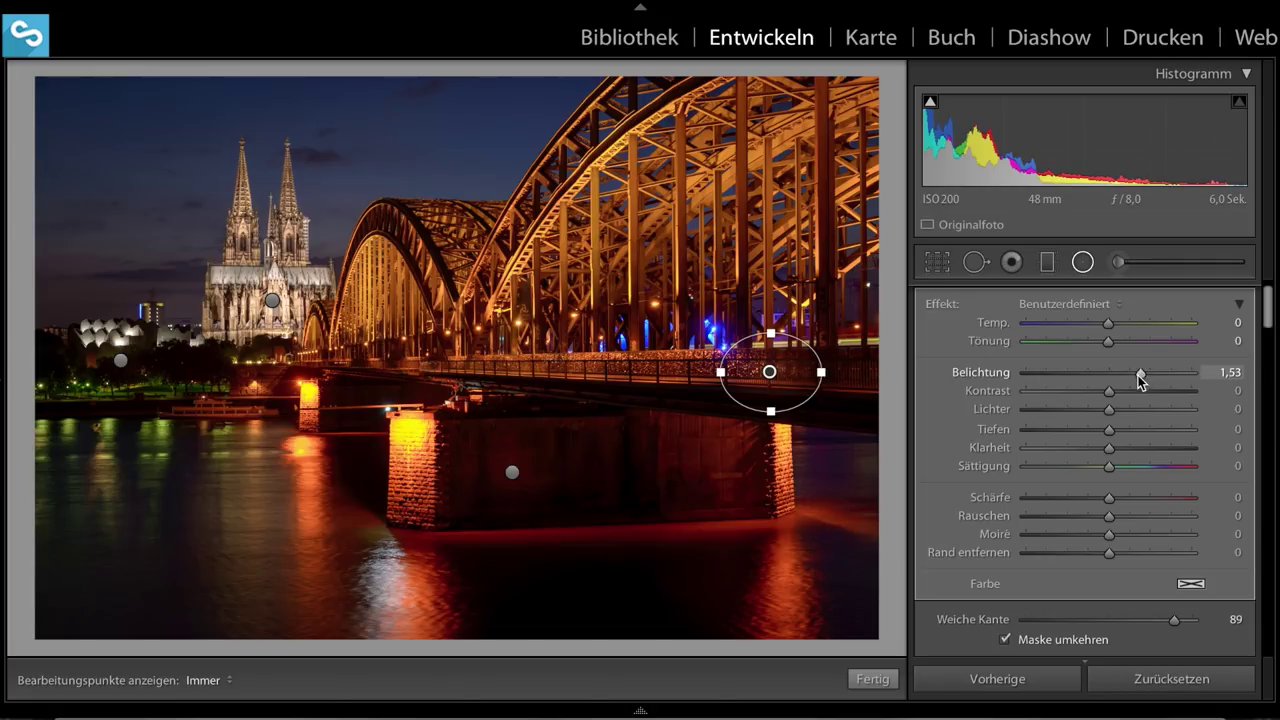
{"action": "left_click", "coordinate": [873, 680]}
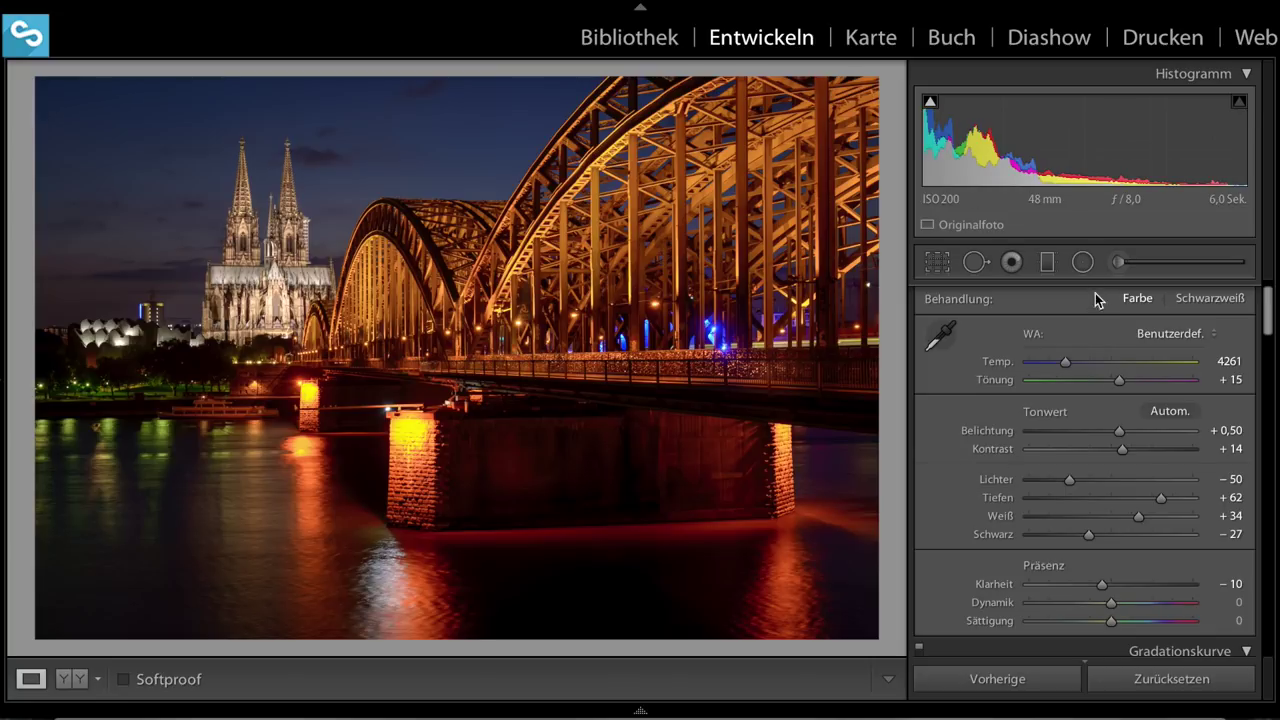
Add a graduated filter across the upper sky at Belichtung -0,47.
{"action": "left_click", "coordinate": [1046, 266]}
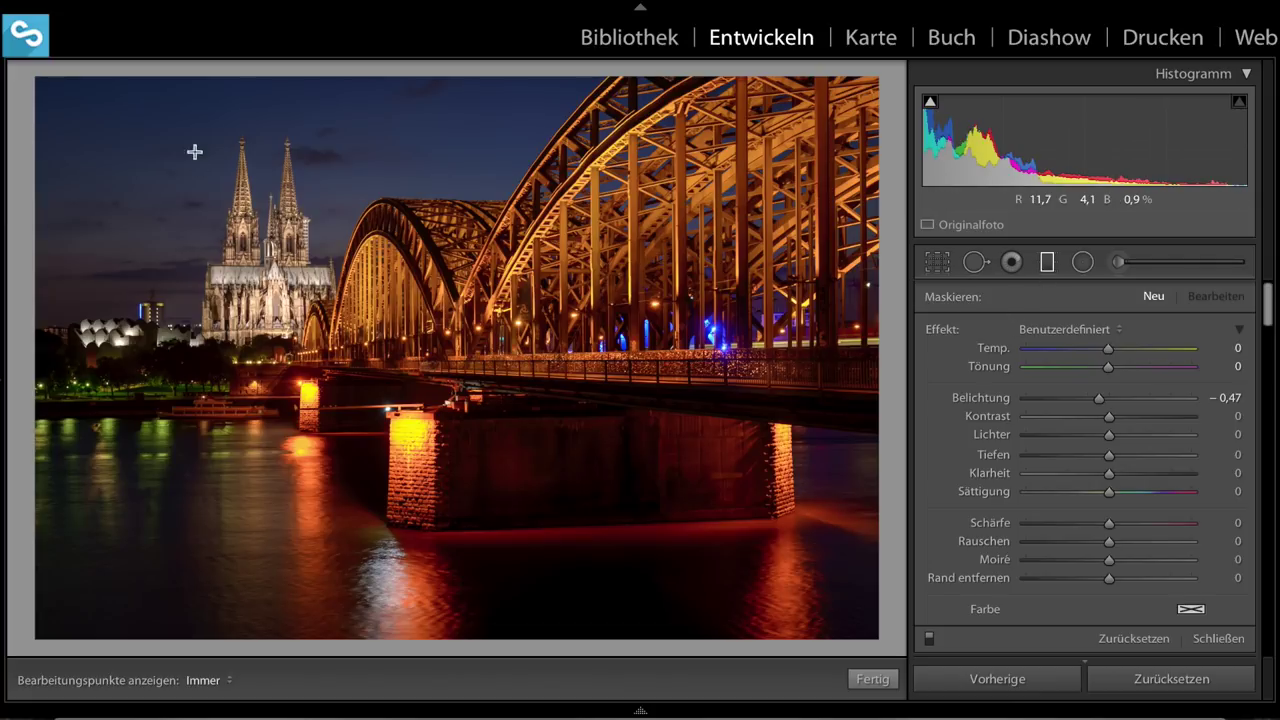
{"action": "left_click_drag", "start_coordinate": [326, 84], "coordinate": [328, 198]}
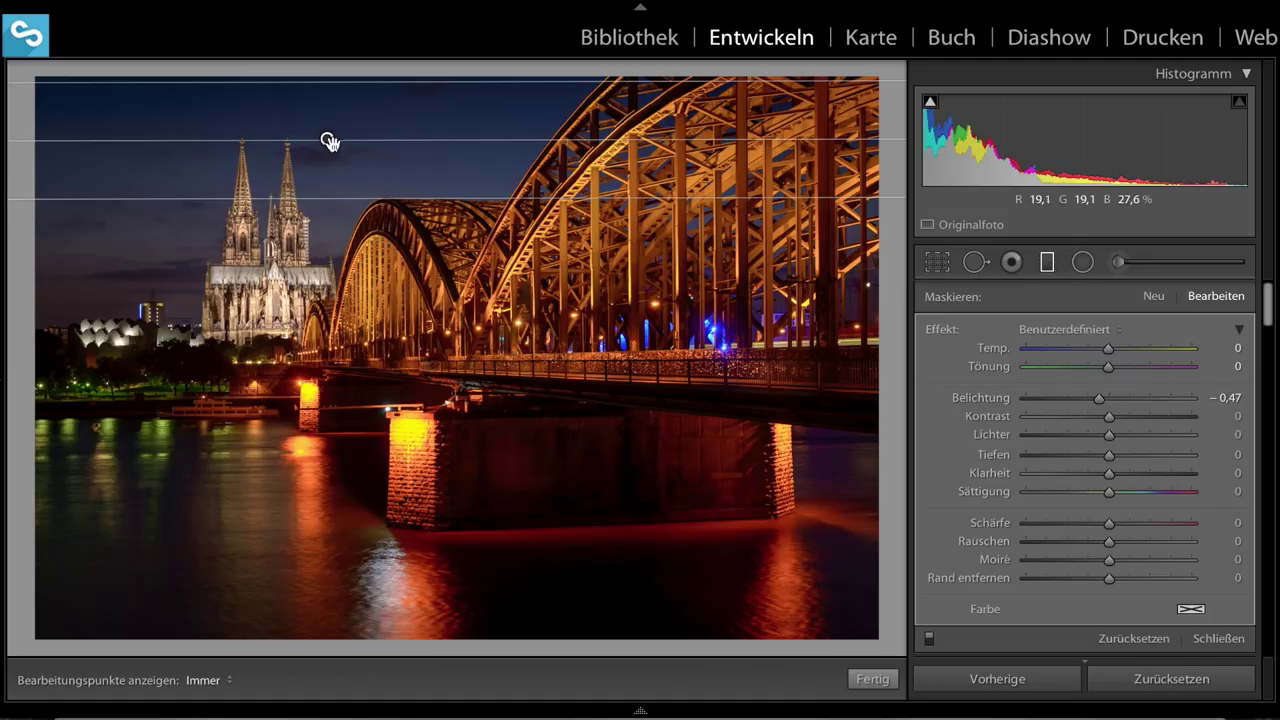
{"action": "left_click_drag", "start_coordinate": [329, 139], "coordinate": [326, 134]}
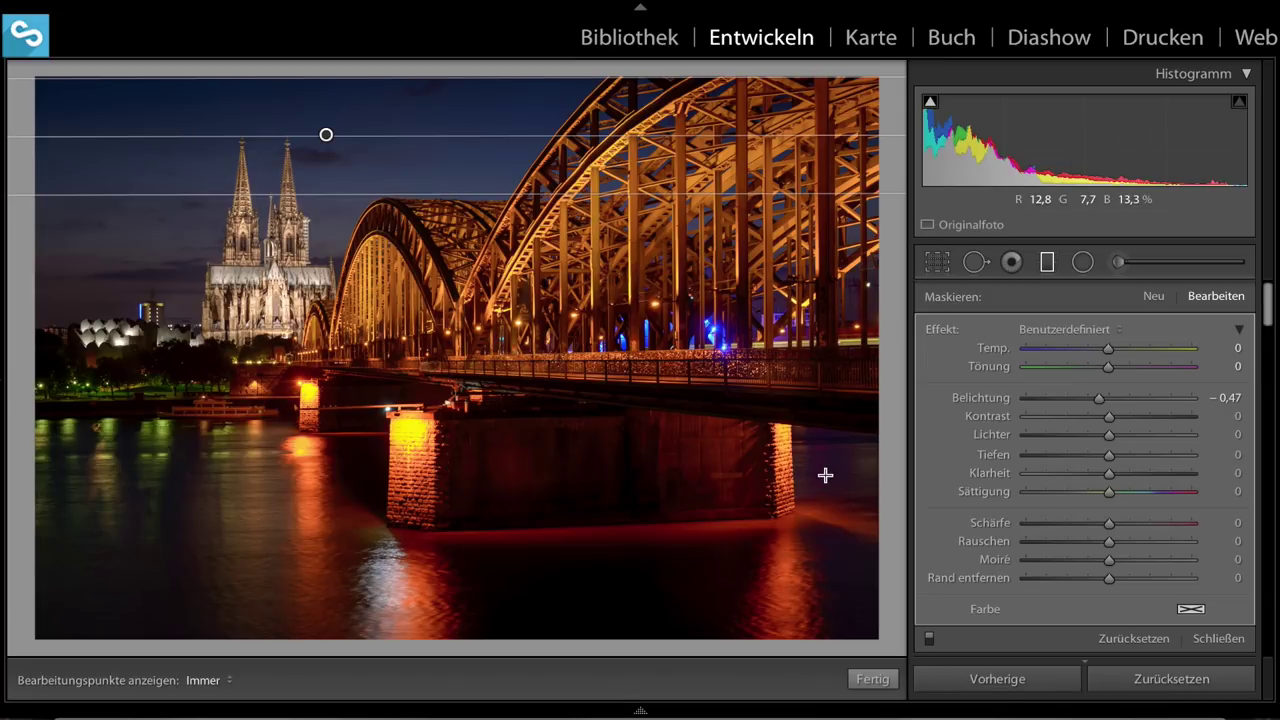
{"action": "left_click", "coordinate": [871, 679]}
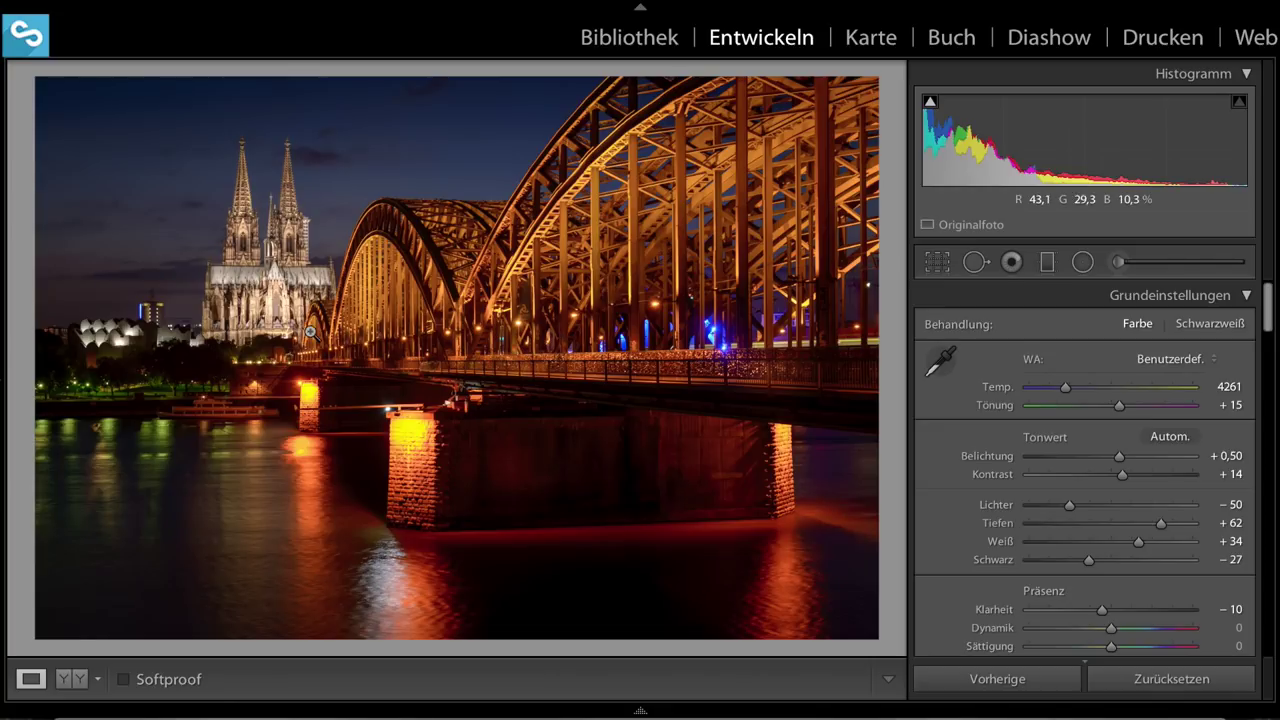
Preview the photo's original Importieren state from the Protokoll history.
{"action": "left_click", "coordinate": [3, 383]}
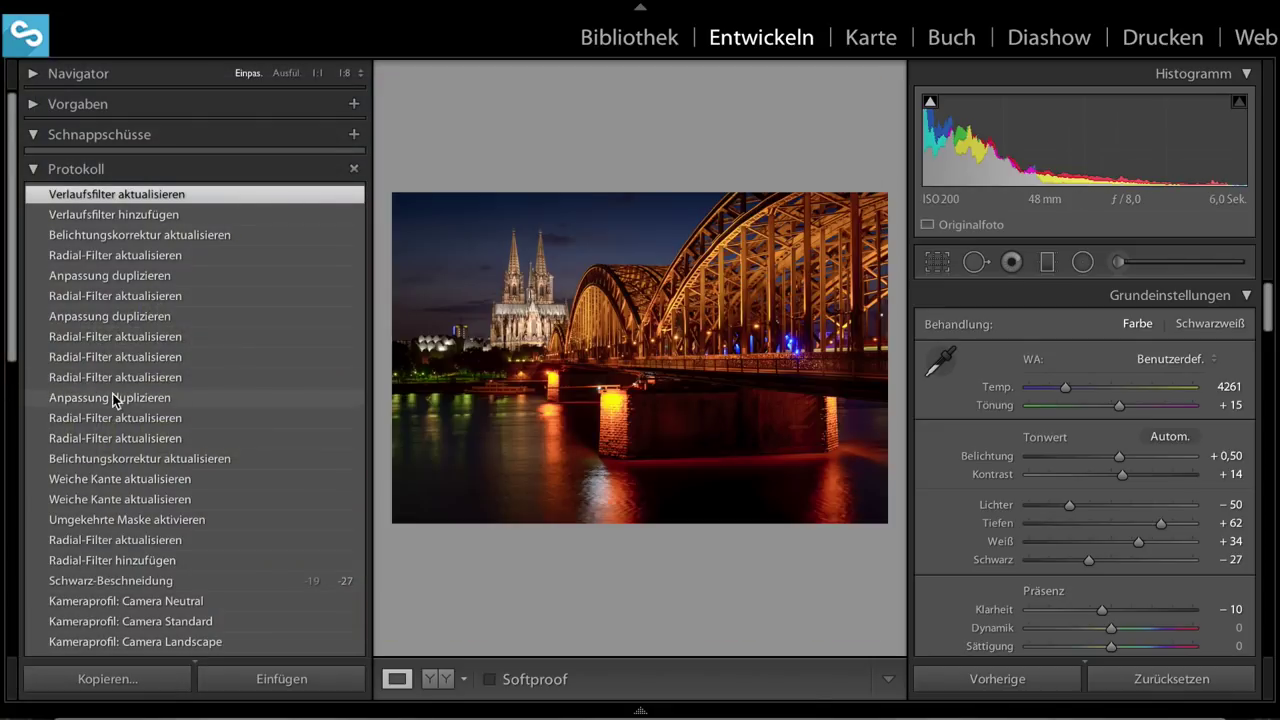
{"action": "scroll", "coordinate": [120, 394], "scroll_direction": "down", "scroll_amount": 3}
{"action": "scroll", "coordinate": [140, 400], "scroll_direction": "down", "scroll_amount": 3}
{"action": "scroll", "coordinate": [155, 409], "scroll_direction": "down", "scroll_amount": 3}
{"action": "scroll", "coordinate": [150, 420], "scroll_direction": "down", "scroll_amount": 1}
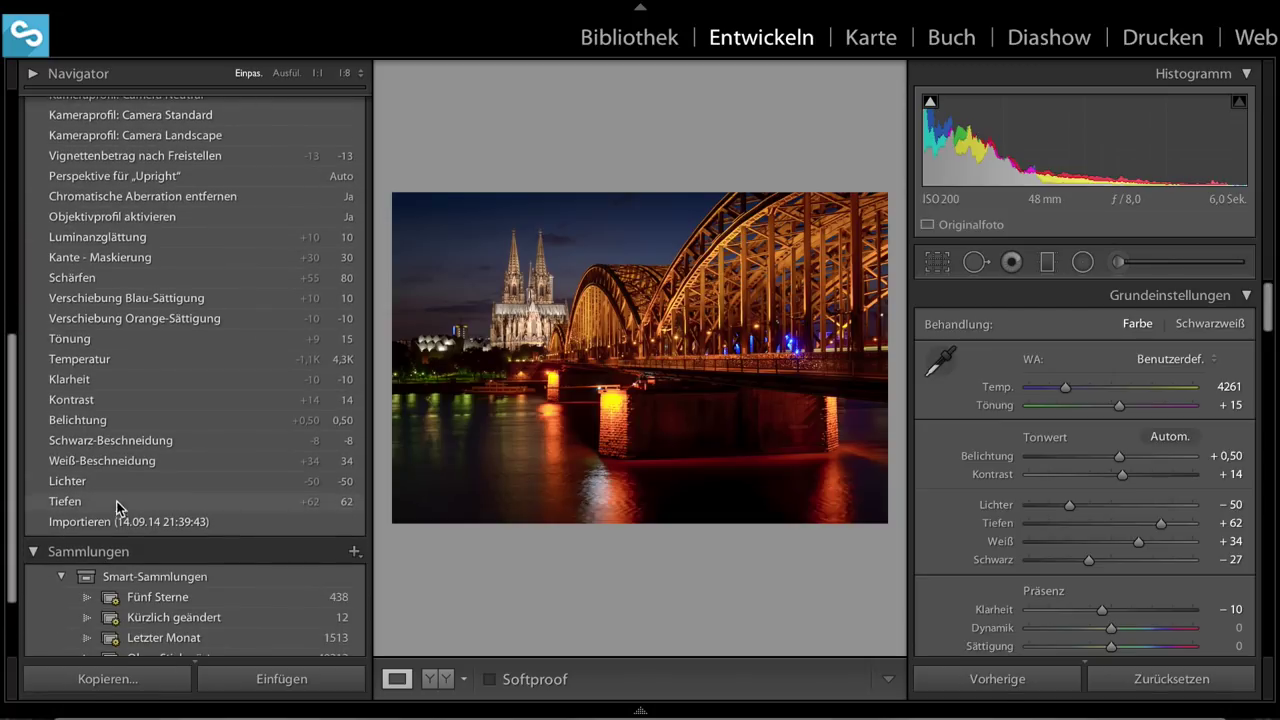
{"action": "left_click", "coordinate": [118, 522]}
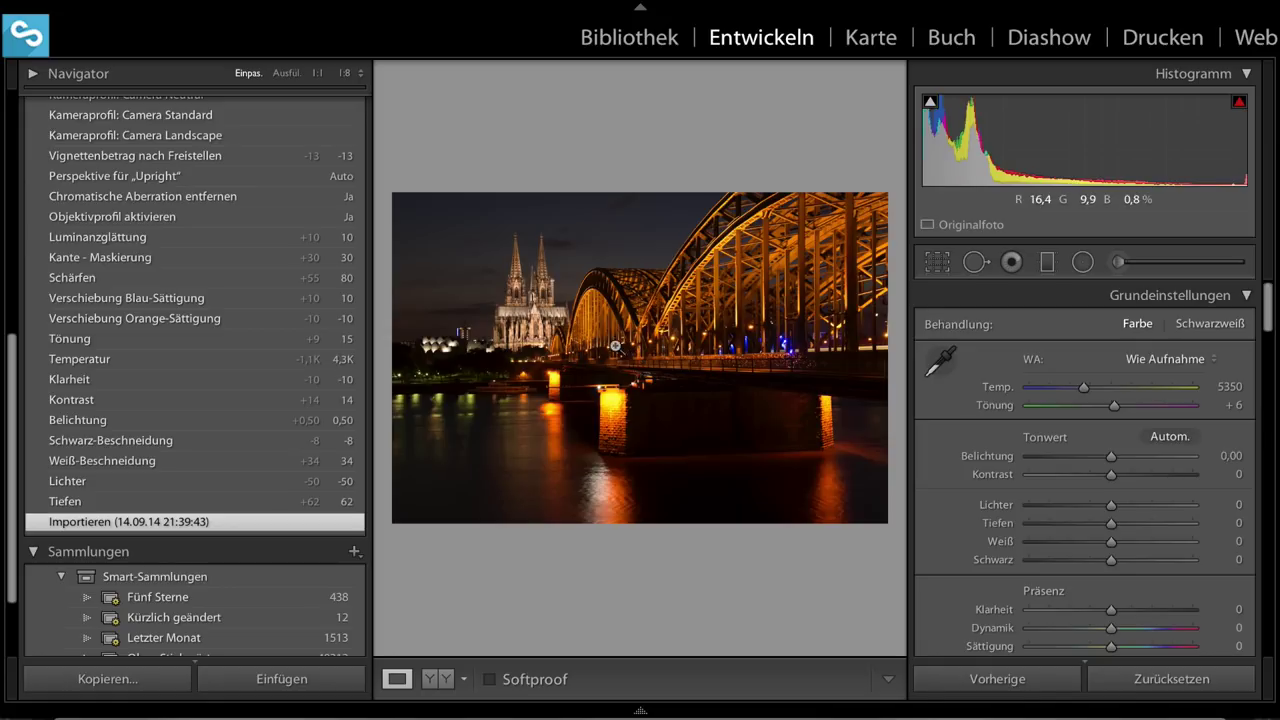
{"action": "scroll", "coordinate": [198, 264], "scroll_direction": "up", "scroll_amount": 2}
{"action": "scroll", "coordinate": [200, 261], "scroll_direction": "up", "scroll_amount": 3}
{"action": "scroll", "coordinate": [200, 258], "scroll_direction": "up", "scroll_amount": 2}
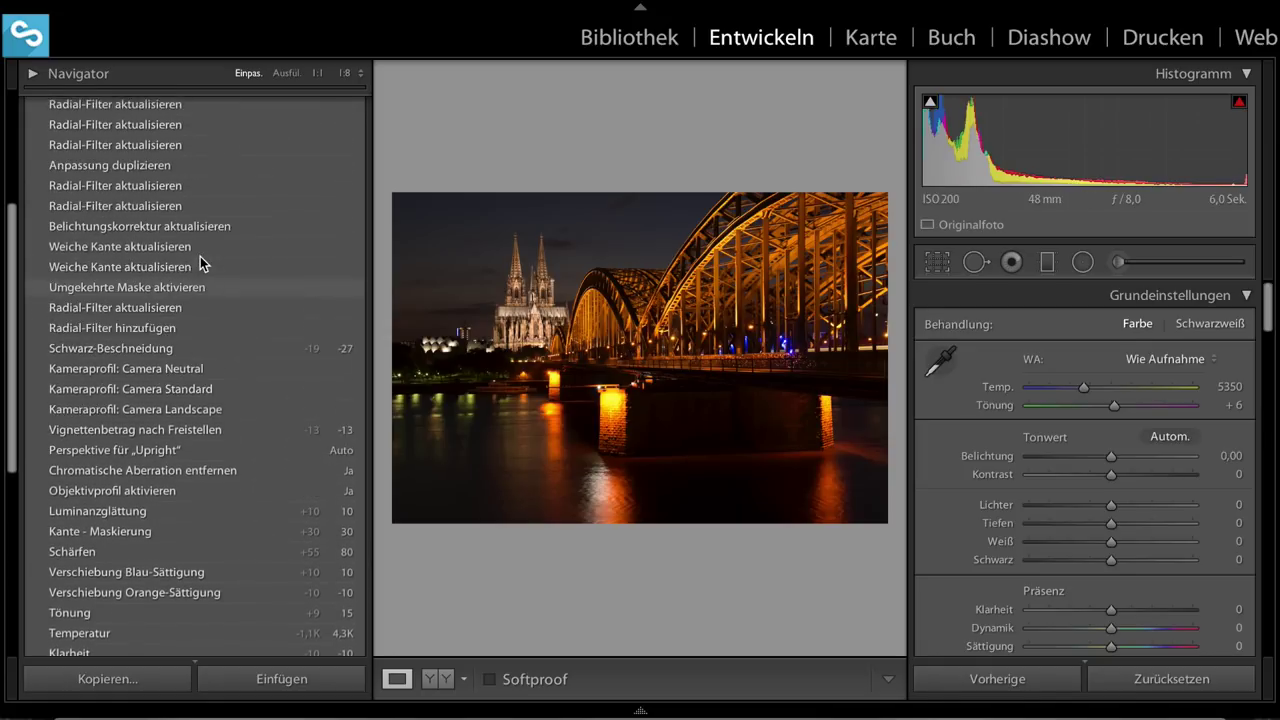
{"action": "scroll", "coordinate": [200, 255], "scroll_direction": "up", "scroll_amount": 2}
{"action": "scroll", "coordinate": [196, 254], "scroll_direction": "up", "scroll_amount": 2}
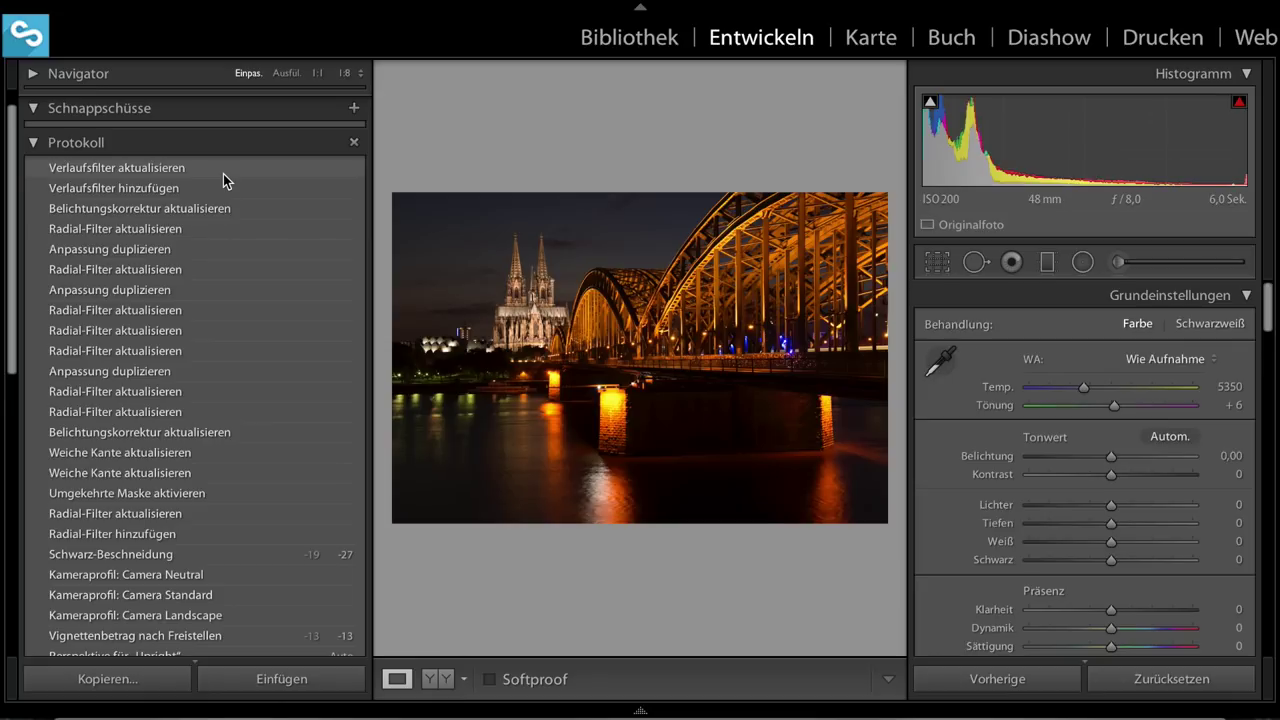
Return to the latest history step and set exposure to +0,55.
{"action": "left_click", "coordinate": [223, 174]}
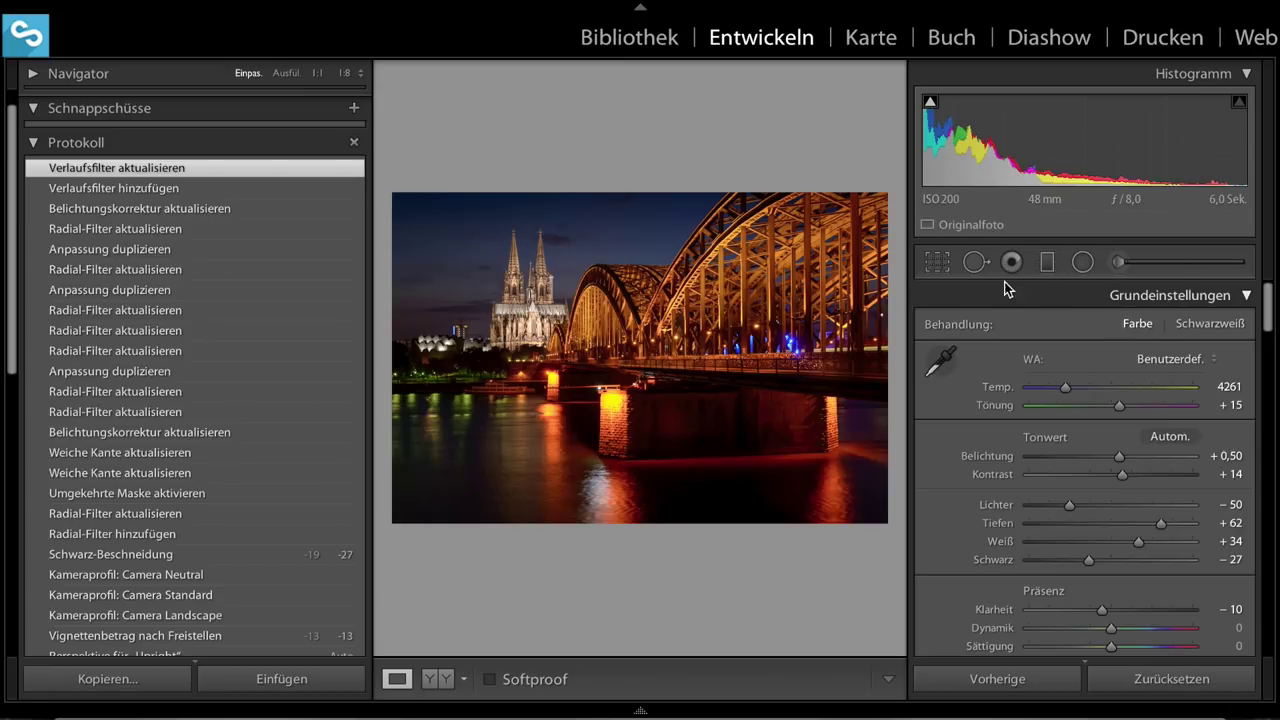
{"action": "key", "text": "minus"}
{"action": "key", "text": "equal"}
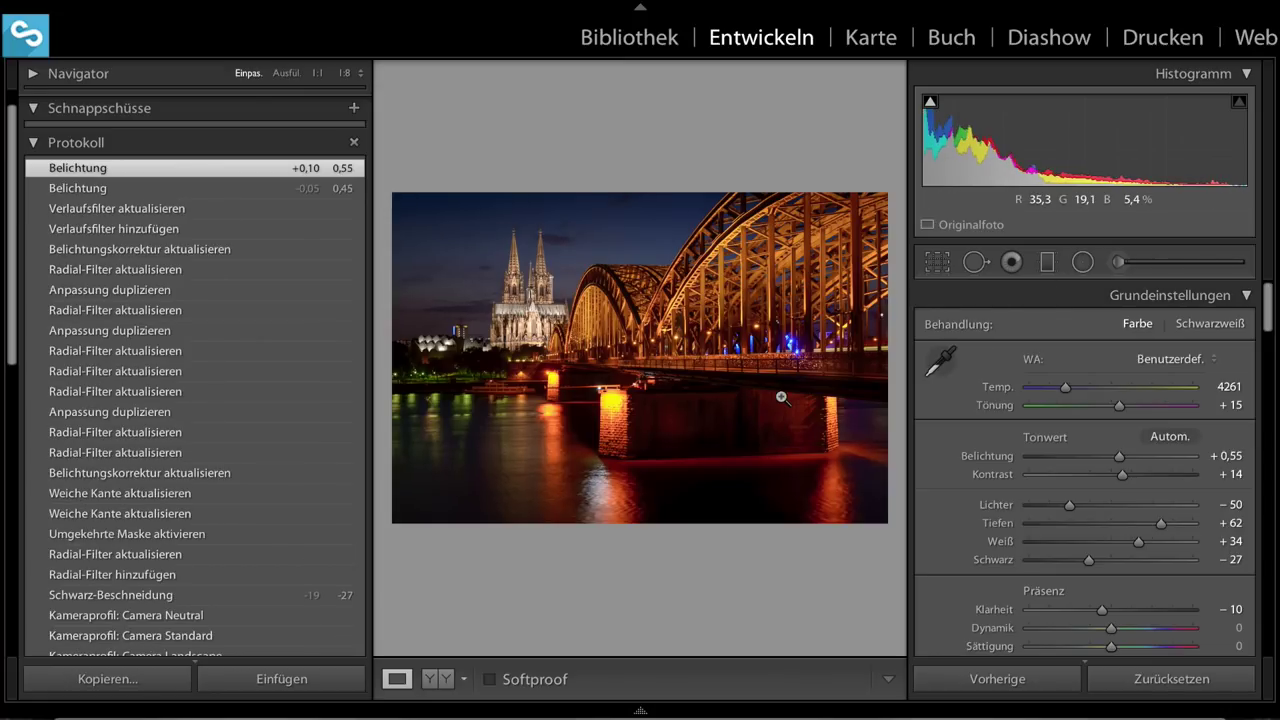